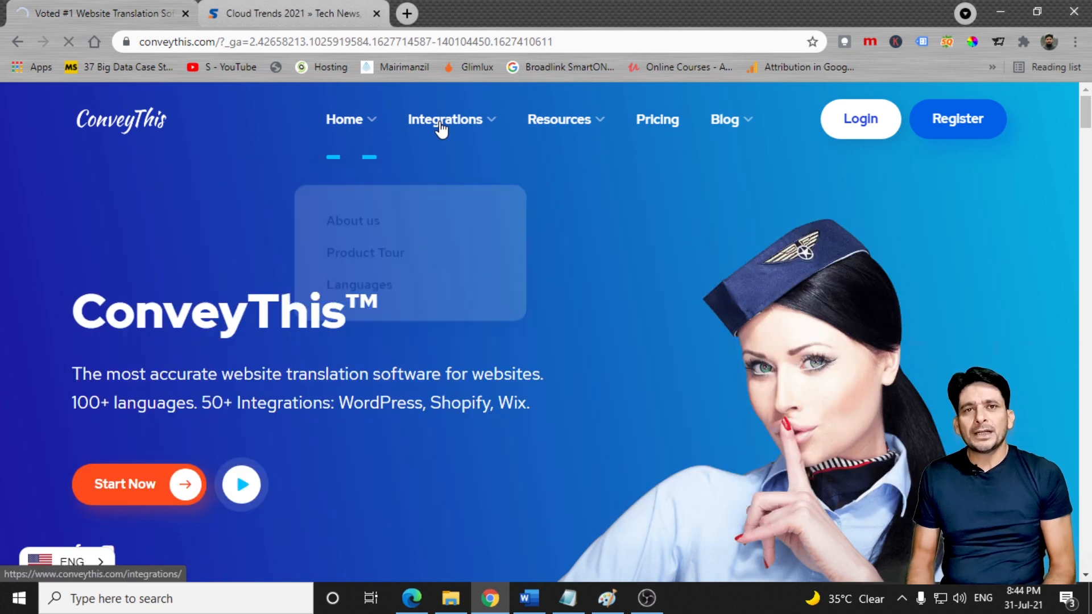
# - Review the ConveyThis integrations page and compare the features and prices of the plans on the pricing page
pyautogui.click(443, 127)
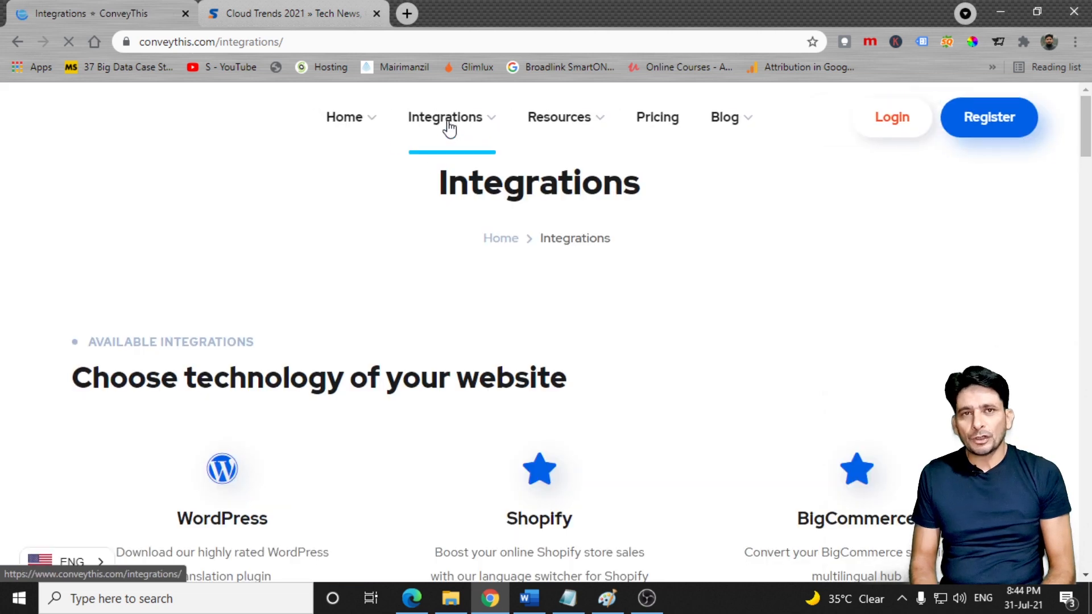
pyautogui.click(672, 125)
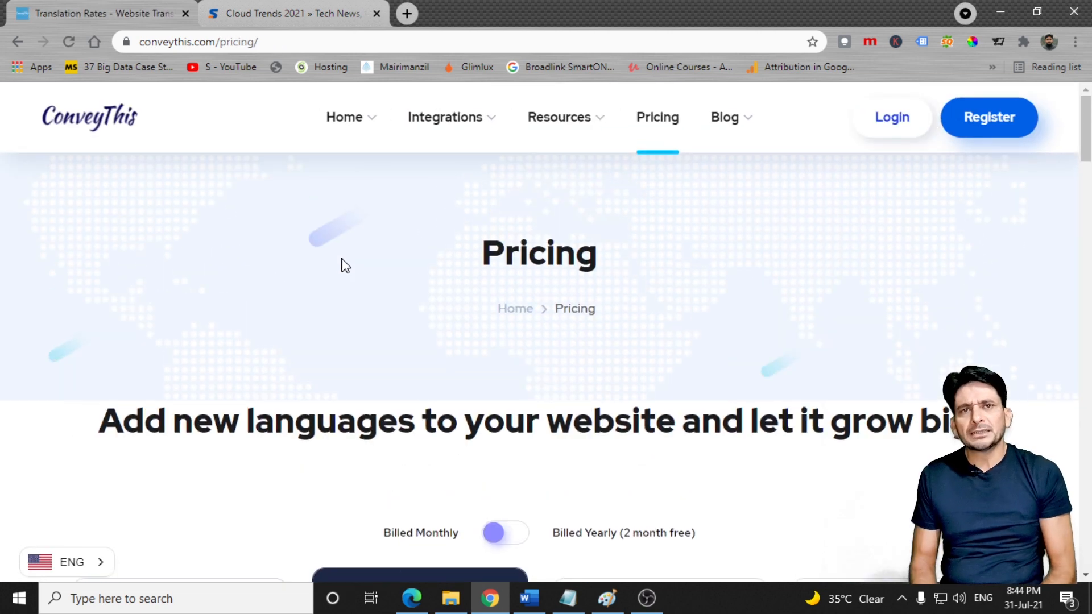
pyautogui.scroll(-12, 341, 263)
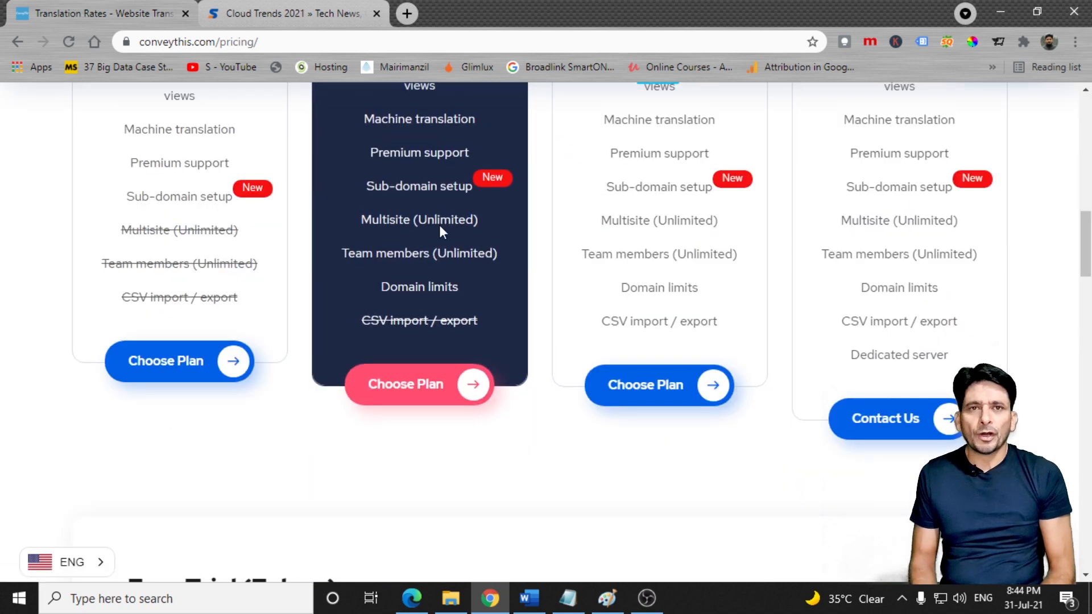
pyautogui.scroll(5, 479, 234)
pyautogui.scroll(5, 427, 262)
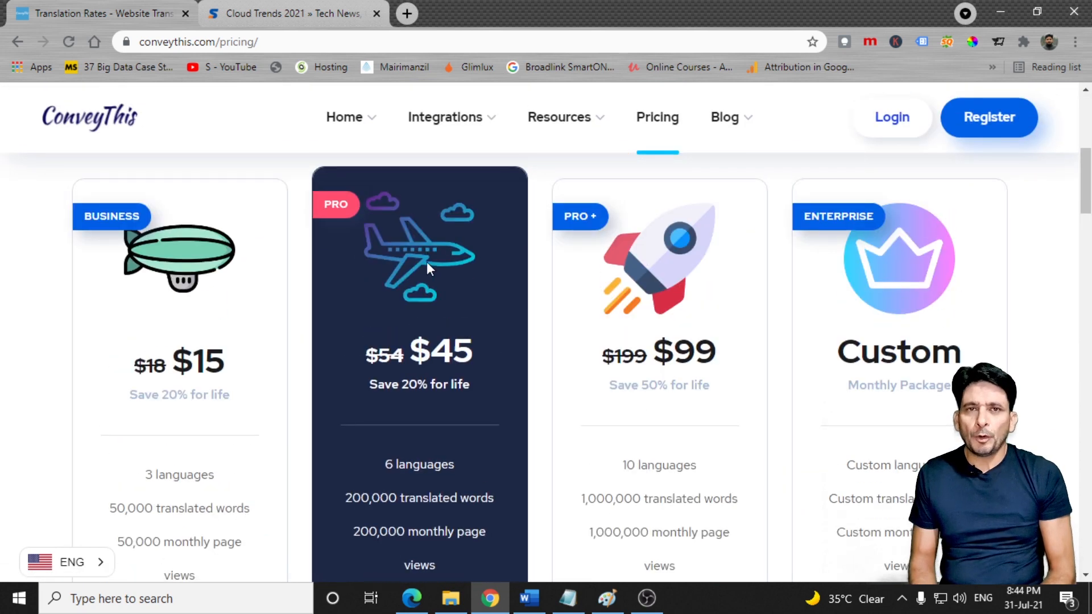
pyautogui.scroll(-1, 408, 291)
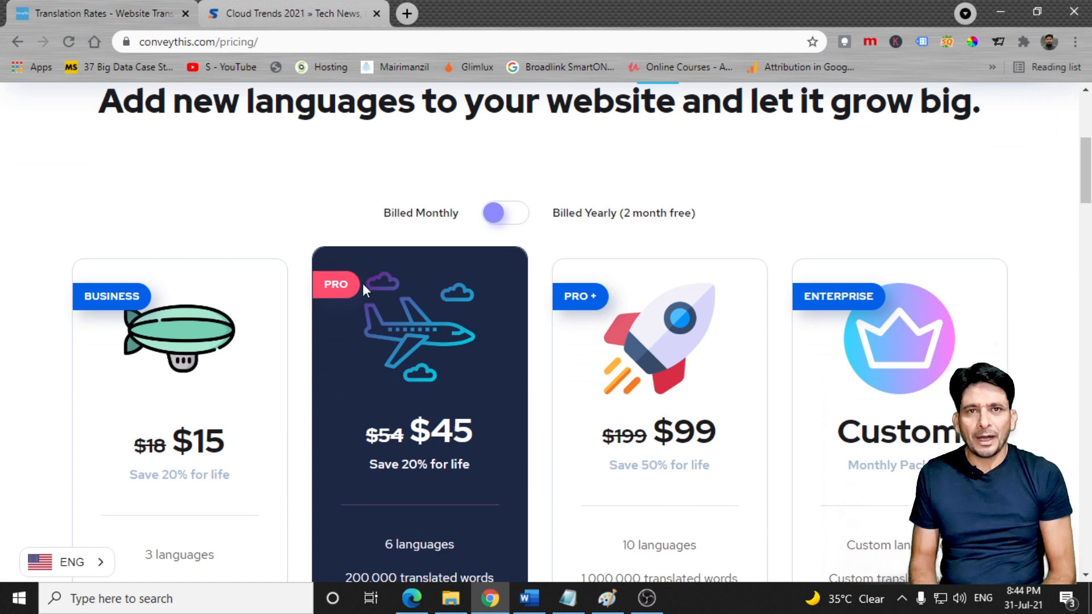
pyautogui.scroll(-5, 377, 297)
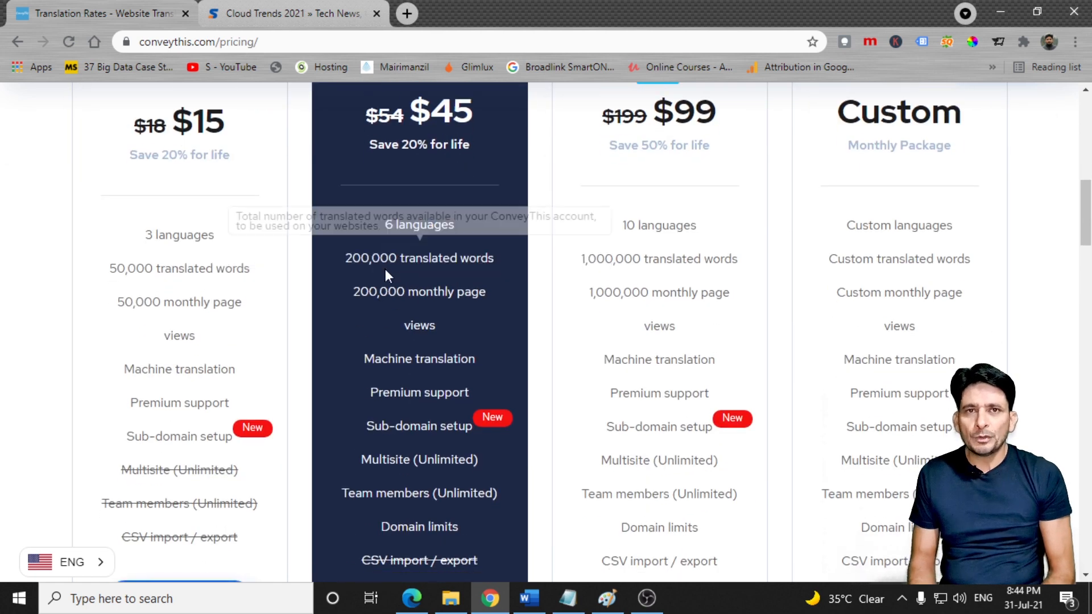
pyautogui.scroll(-1, 385, 271)
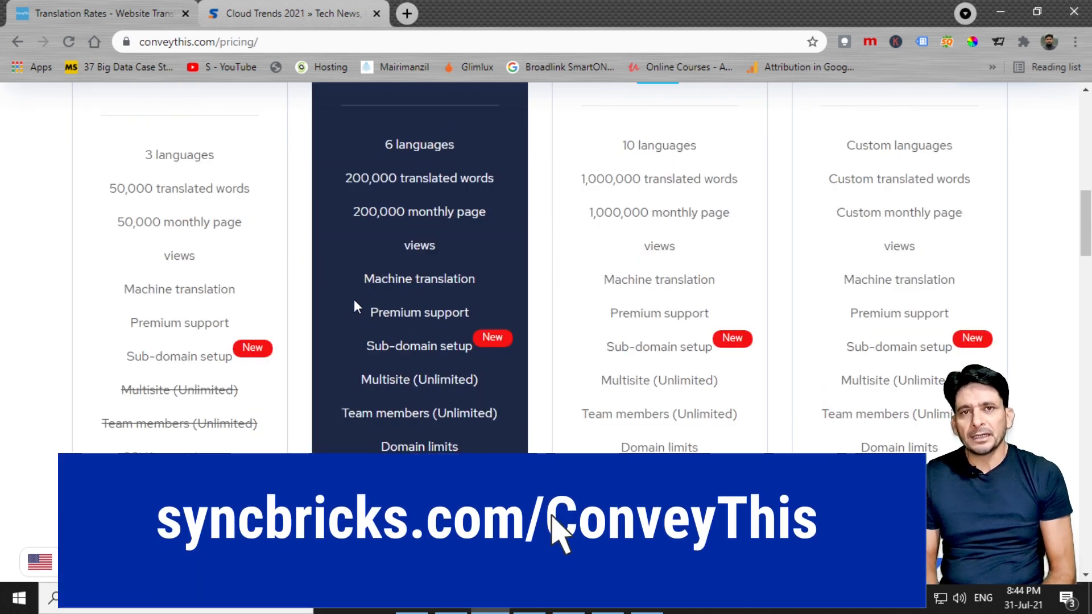
pyautogui.scroll(4, 355, 300)
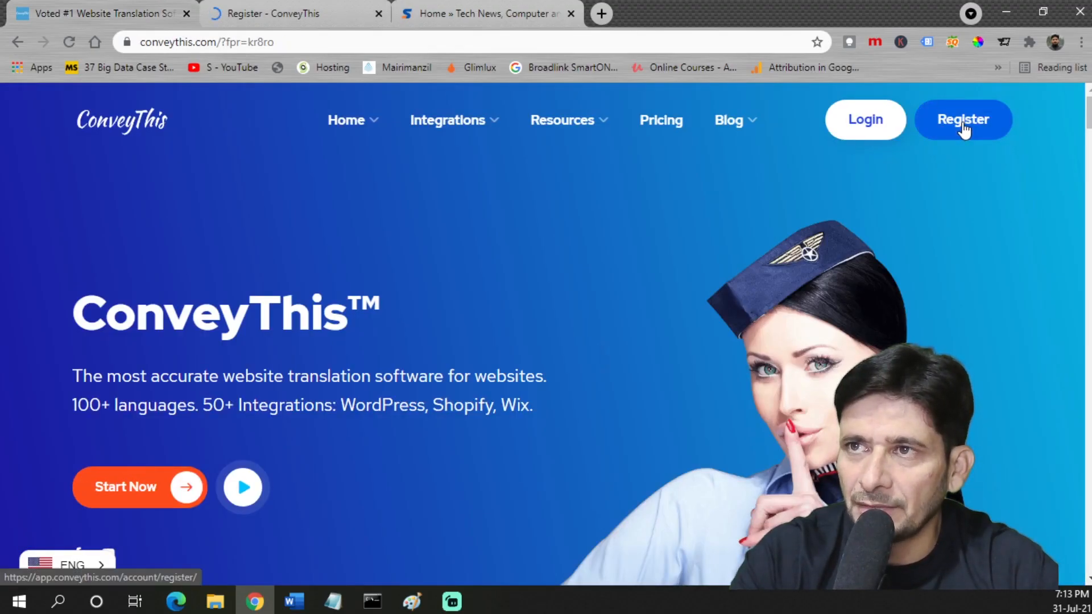
# - Register the ConveyThis account with "Other referral" as the referral source and activate it from the confirmation email
pyautogui.click(287, 9)
pyautogui.click(690, 446)
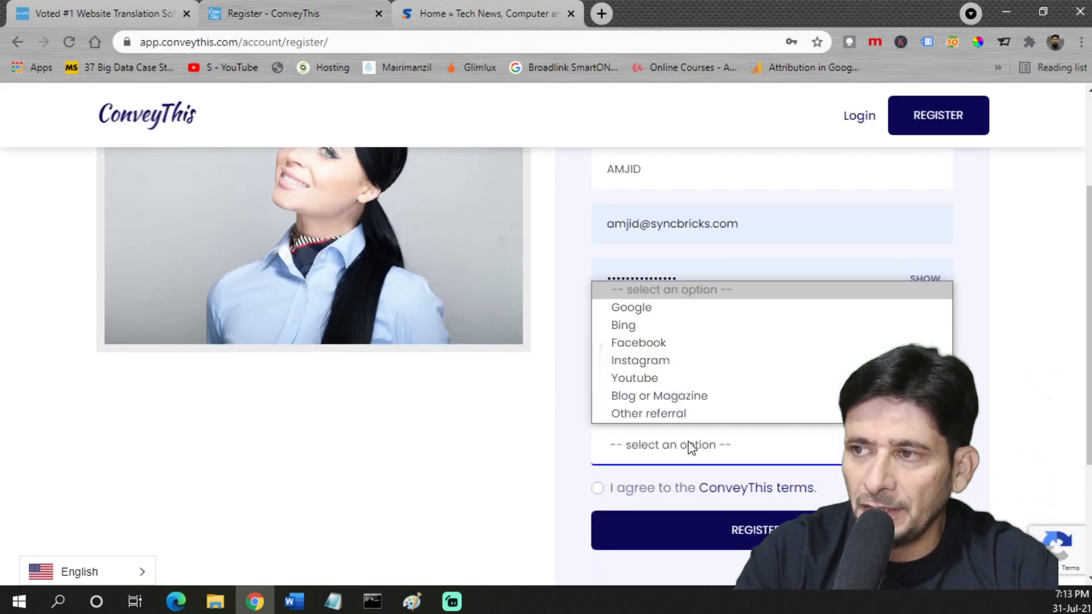
pyautogui.click(648, 413)
pyautogui.click(746, 387)
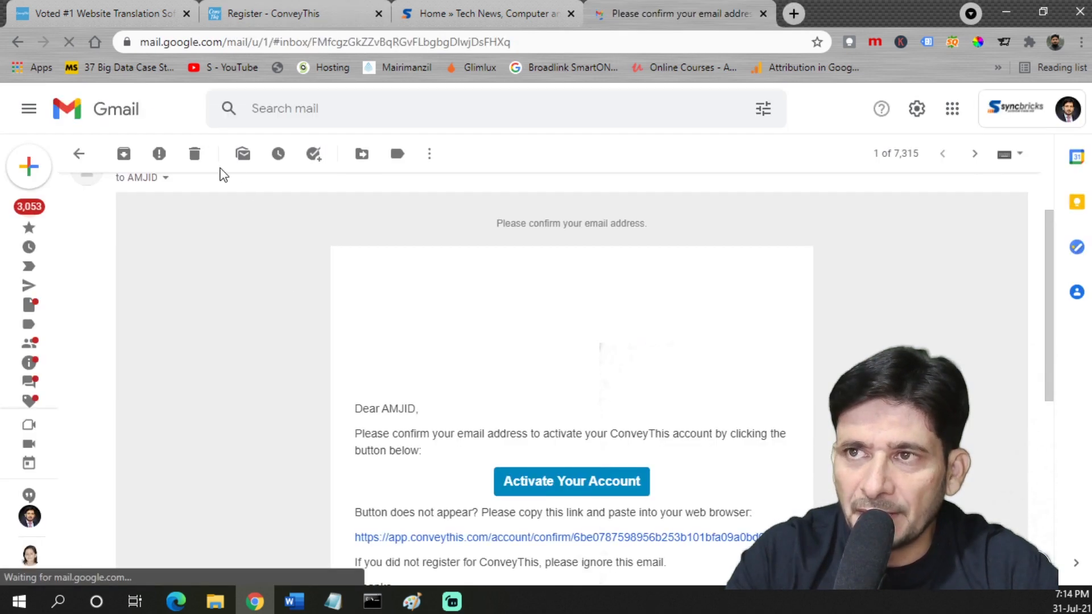
pyautogui.click(569, 489)
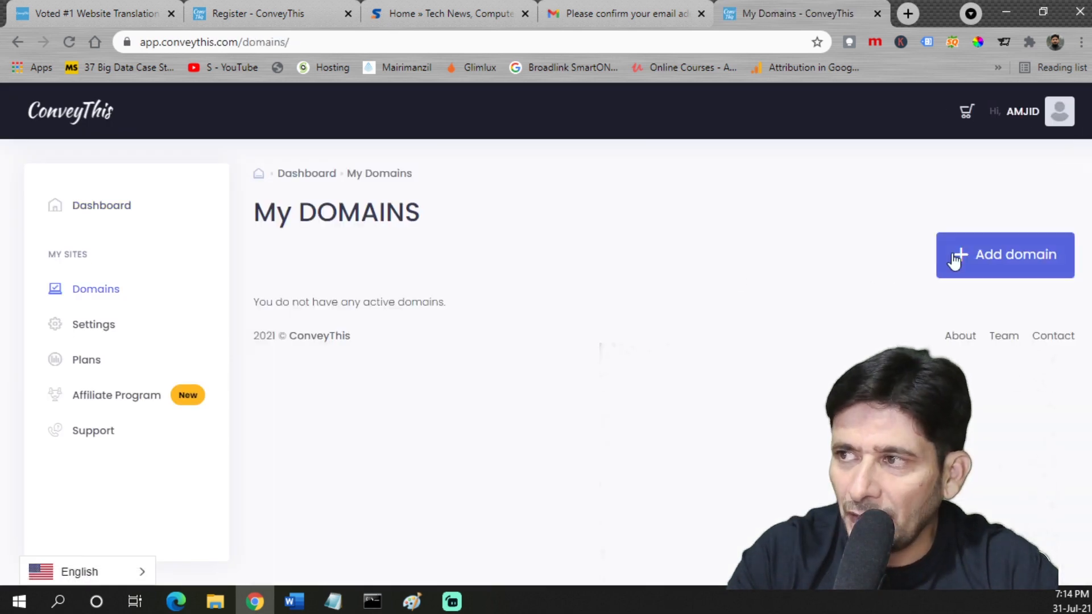
# - Add the domain syncbricks.com to the ConveyThis account with Wordpress as its website technology
pyautogui.click(994, 254)
pyautogui.click(351, 378)
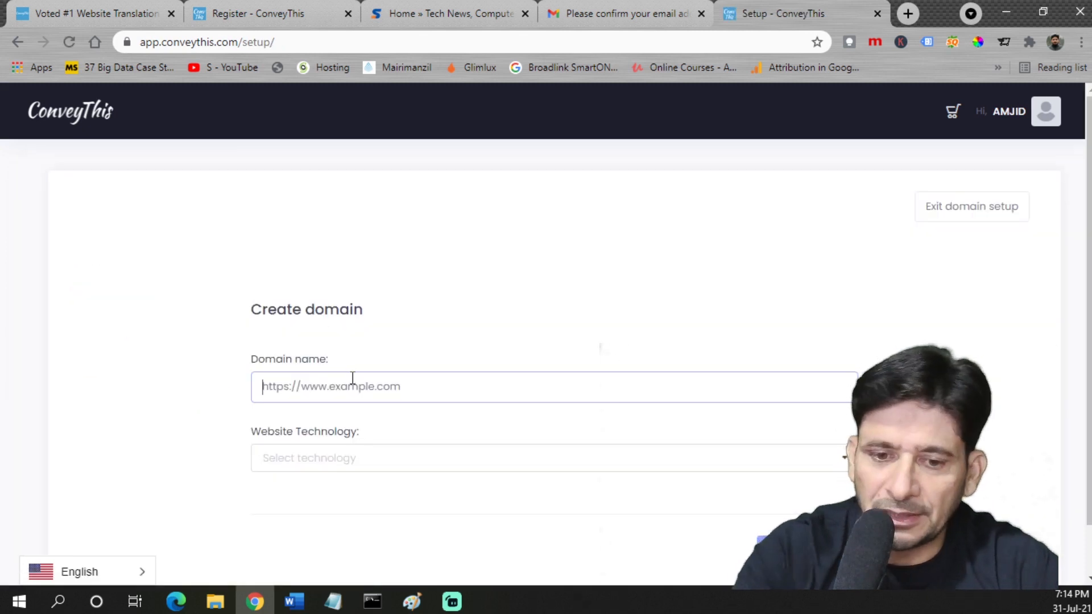
pyautogui.write('htt')
pyautogui.write('ps')
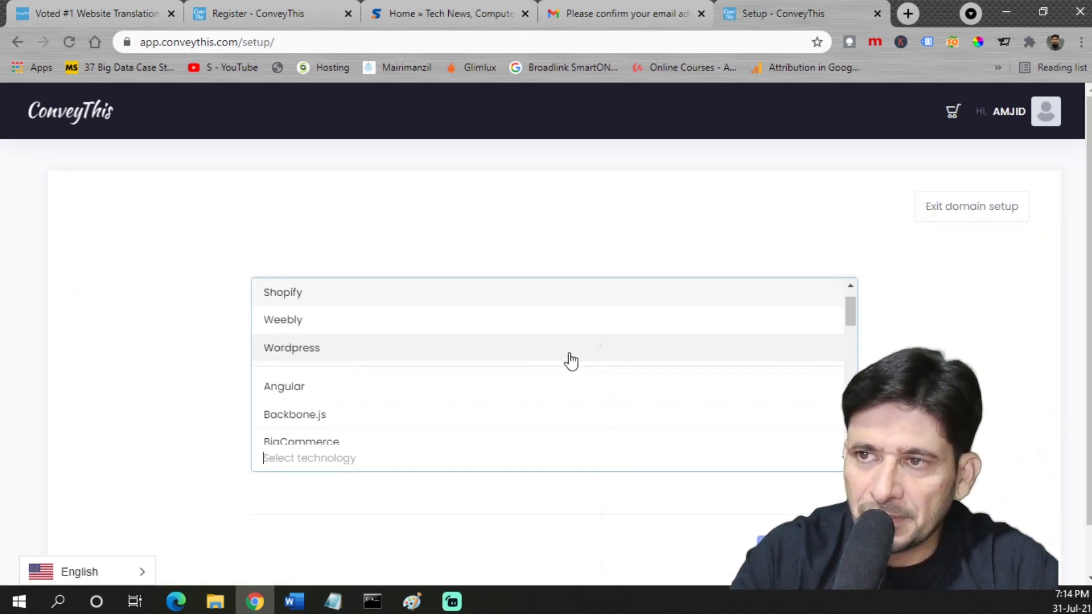
pyautogui.click(463, 361)
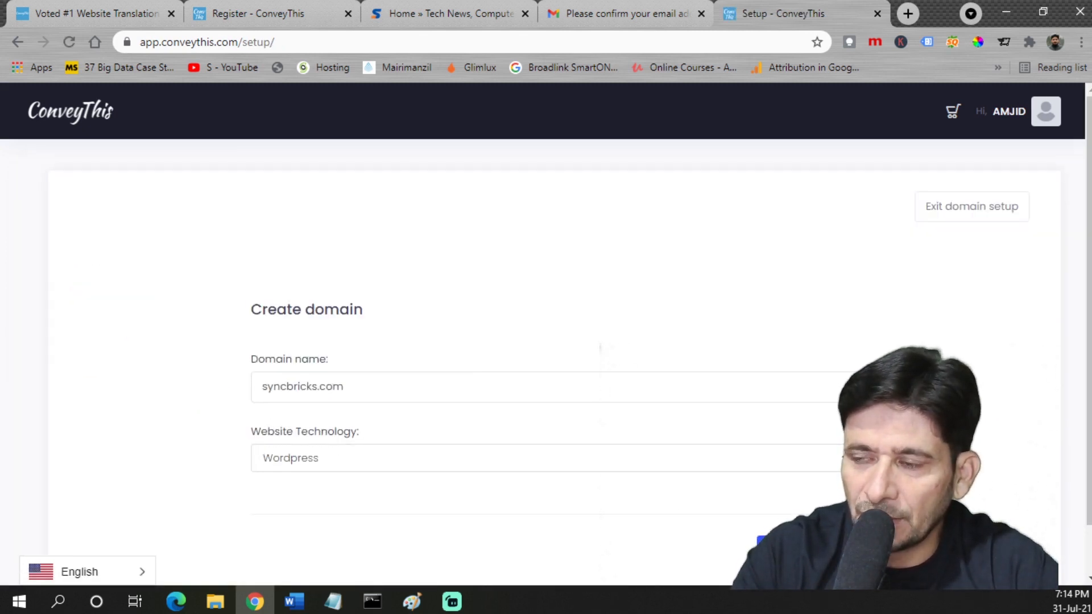
pyautogui.click(806, 550)
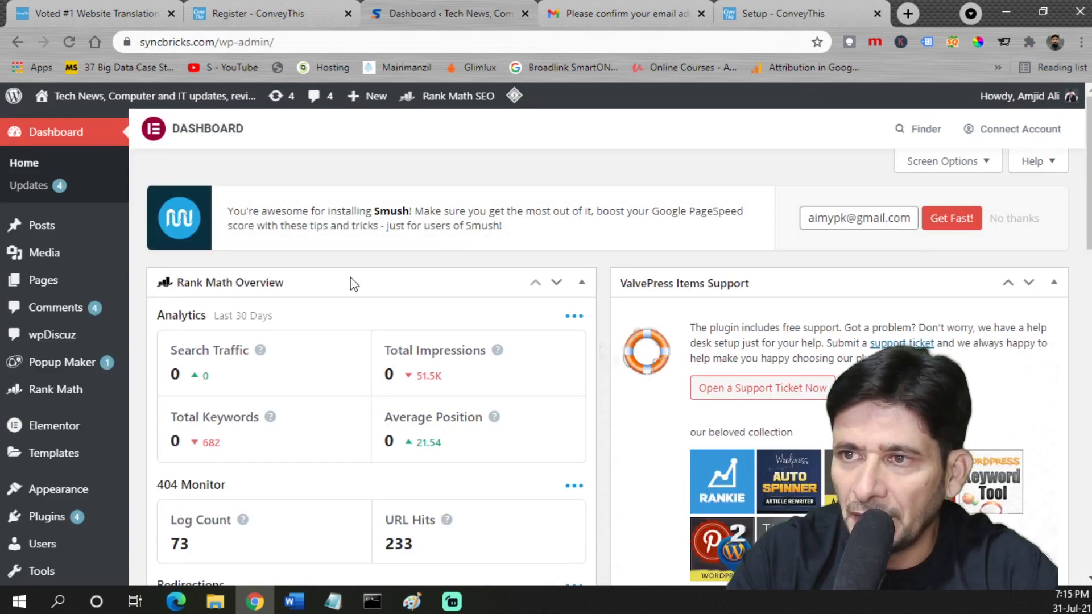
# - Find the "Translate Websites – ConveyThis Translate" plugin by searching for conveythis in the WordPress admin, then install and activate it
pyautogui.moveTo(42, 520)
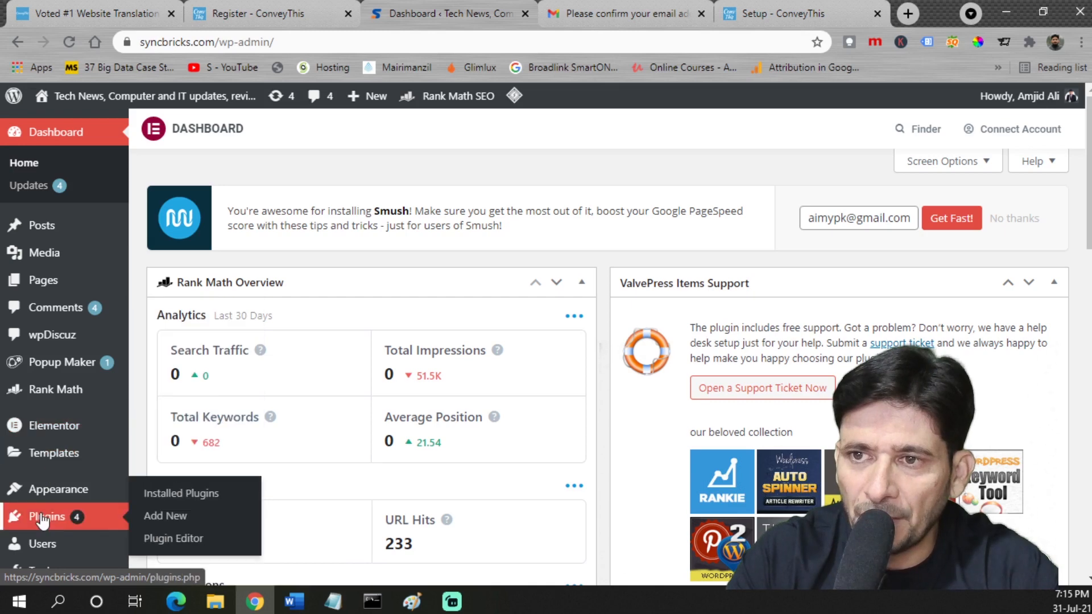
pyautogui.click(149, 515)
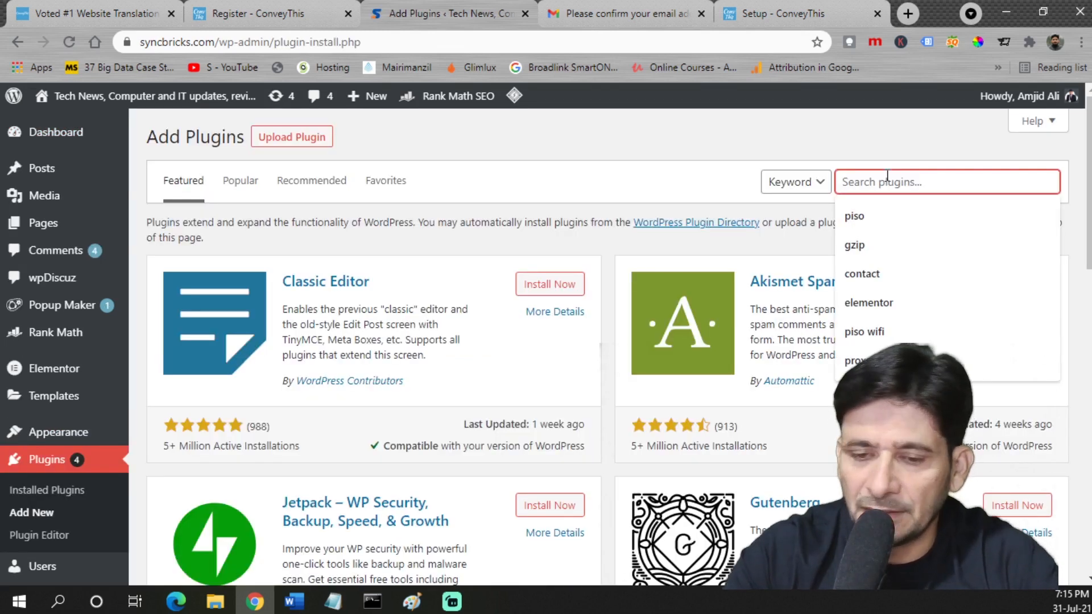
pyautogui.write('conveythis')
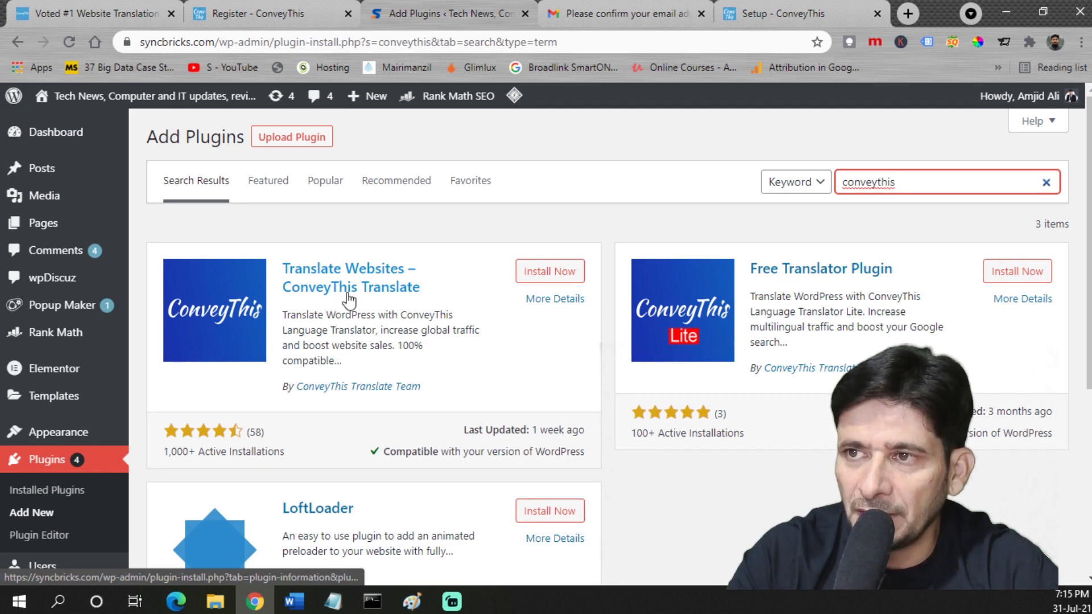
pyautogui.click(548, 273)
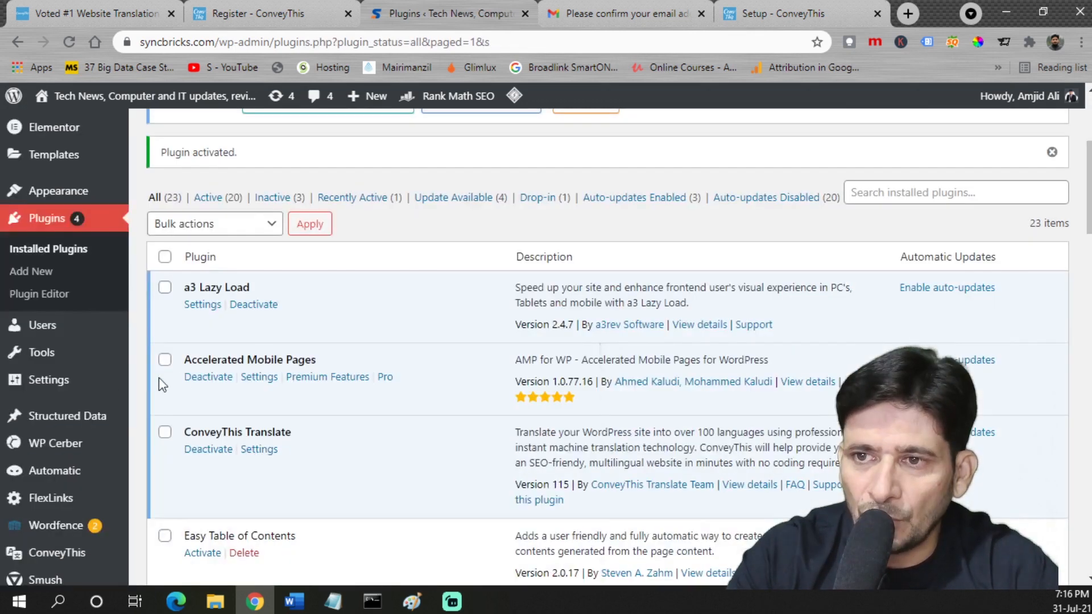
# - Copy the API key from the ConveyThis setup page and paste it into the API Key field of the WordPress plugin's configuration
pyautogui.click(46, 563)
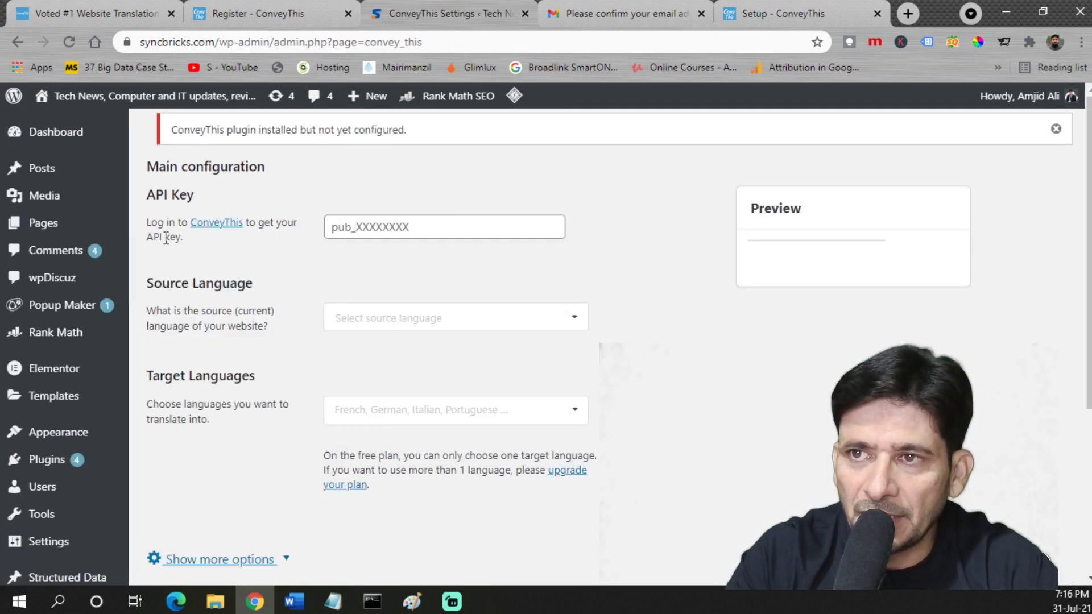
pyautogui.click(768, 8)
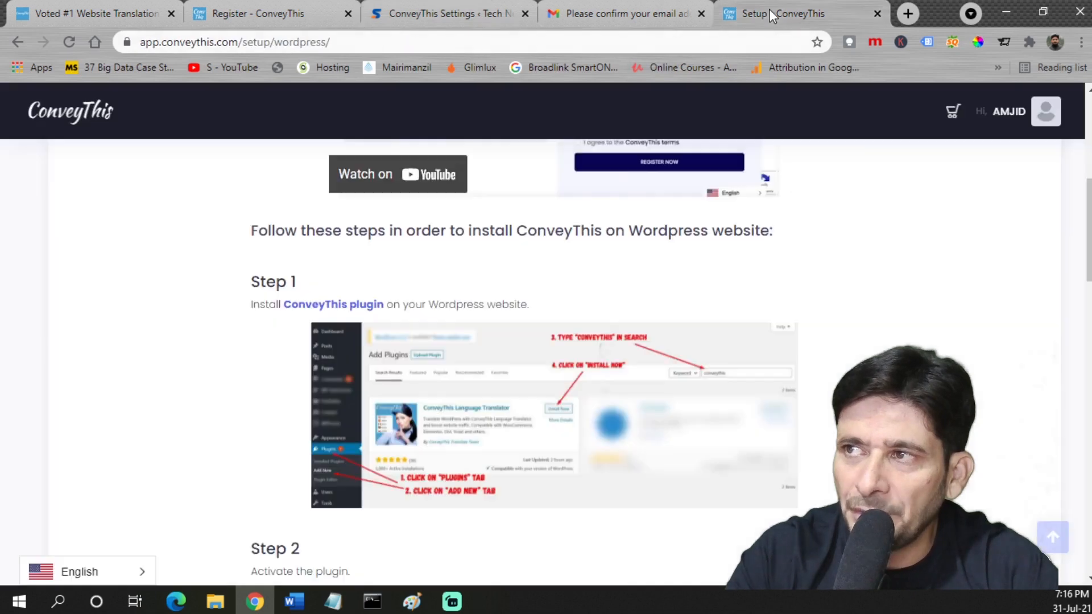
pyautogui.scroll(-10, 824, 366)
pyautogui.click(826, 357)
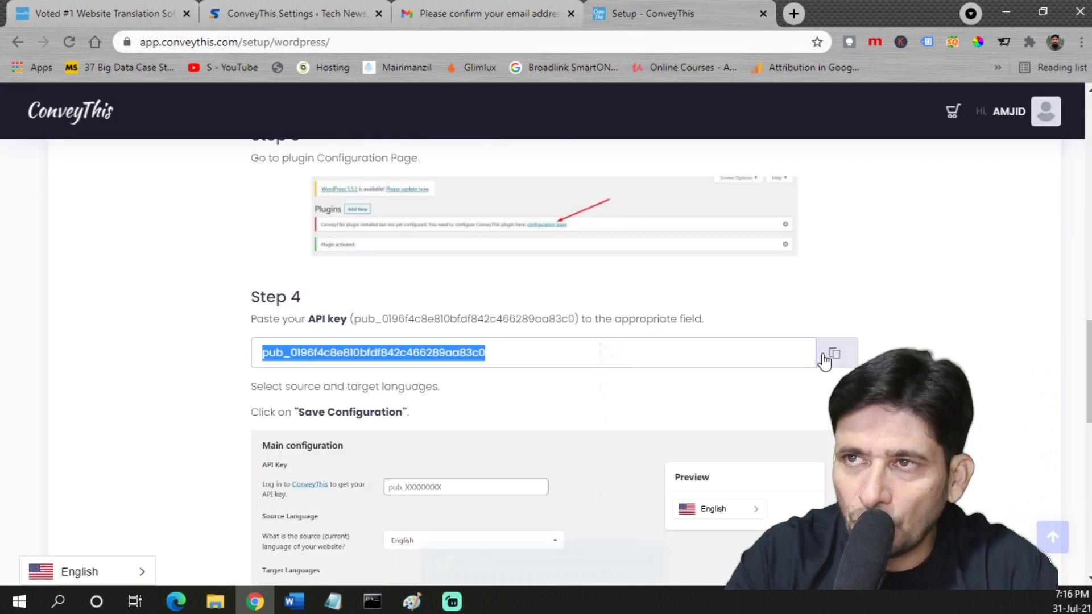
pyautogui.click(248, 8)
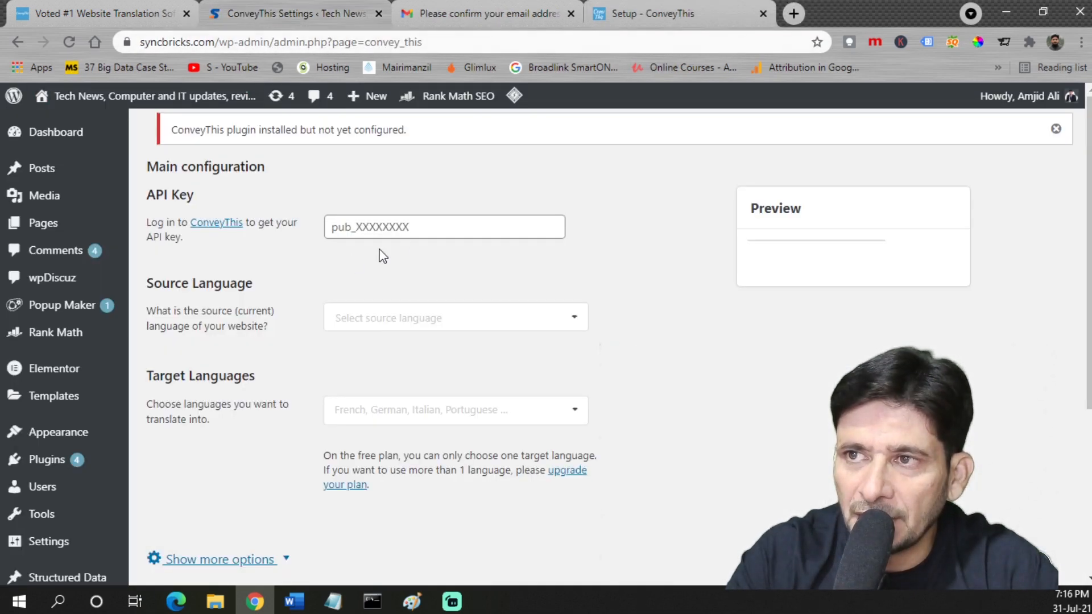
pyautogui.click(387, 227)
pyautogui.hotkey('ctrl', 'v')
# - Set the source language of the website to English in the ConveyThis plugin configuration
pyautogui.scroll(-3, 378, 263)
pyautogui.click(406, 158)
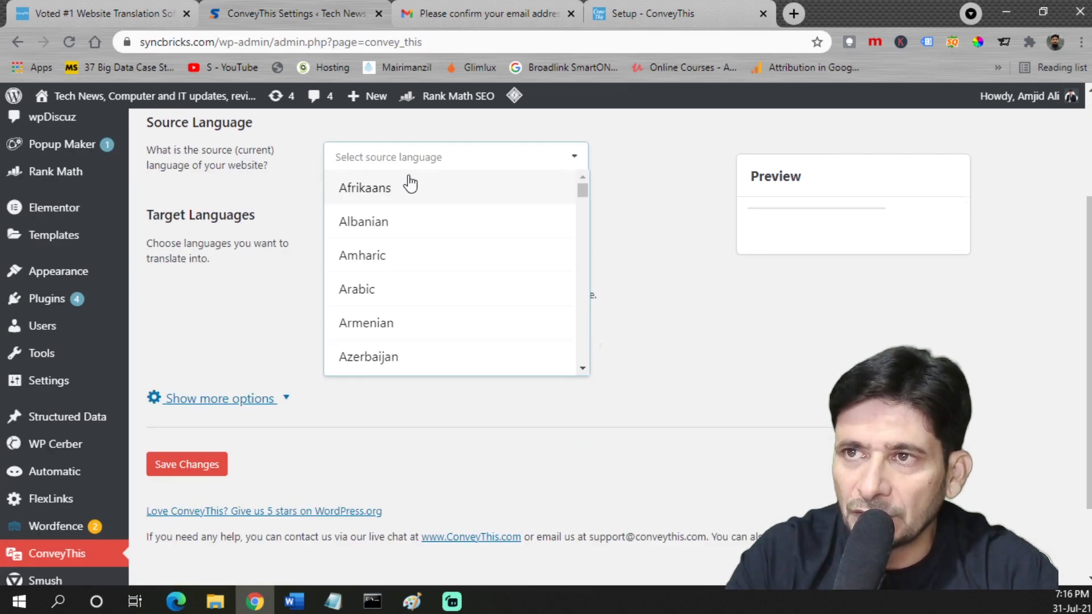
pyautogui.write('e')
pyautogui.scroll(1, 408, 185)
pyautogui.click(398, 300)
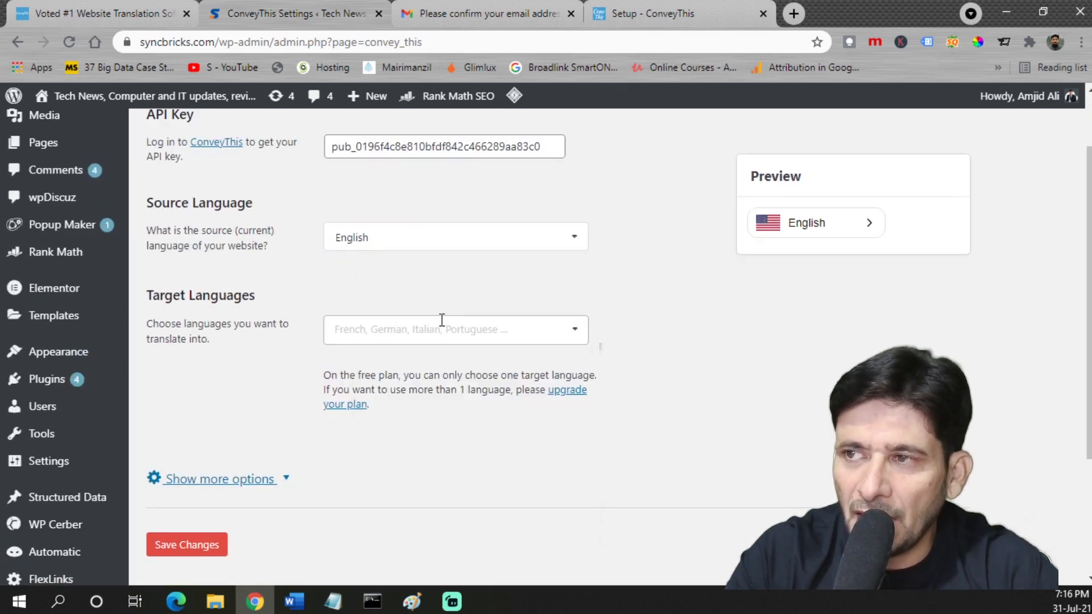
# - Add German and French as the target languages for the website translation
pyautogui.click(471, 342)
pyautogui.write('ge')
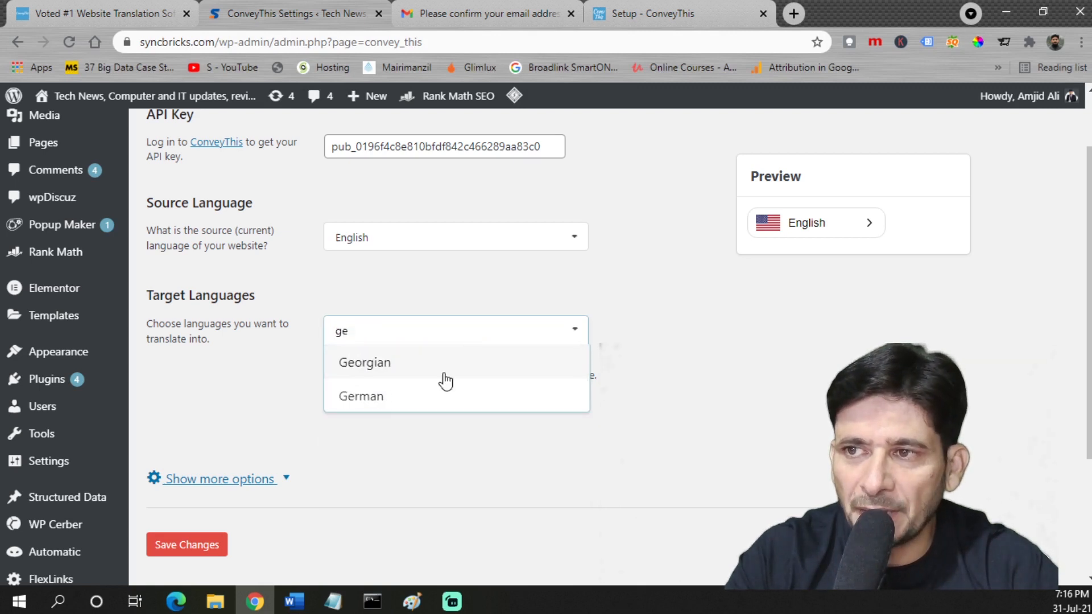
pyautogui.click(431, 396)
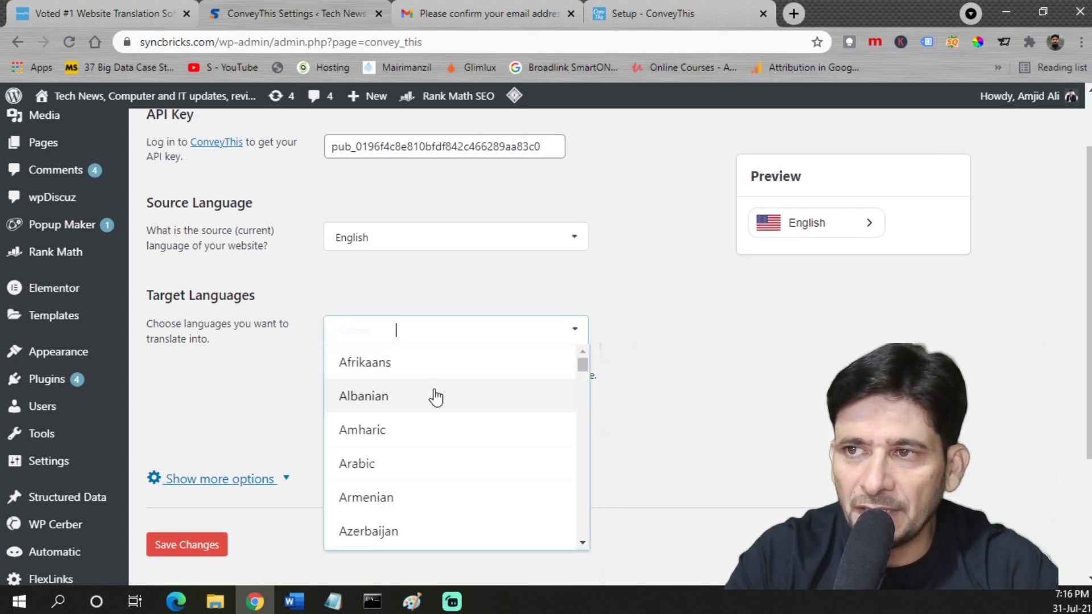
pyautogui.write('fr')
pyautogui.click(488, 362)
# - Expand the language switcher preview to check its entries and save the plugin configuration
pyautogui.click(834, 226)
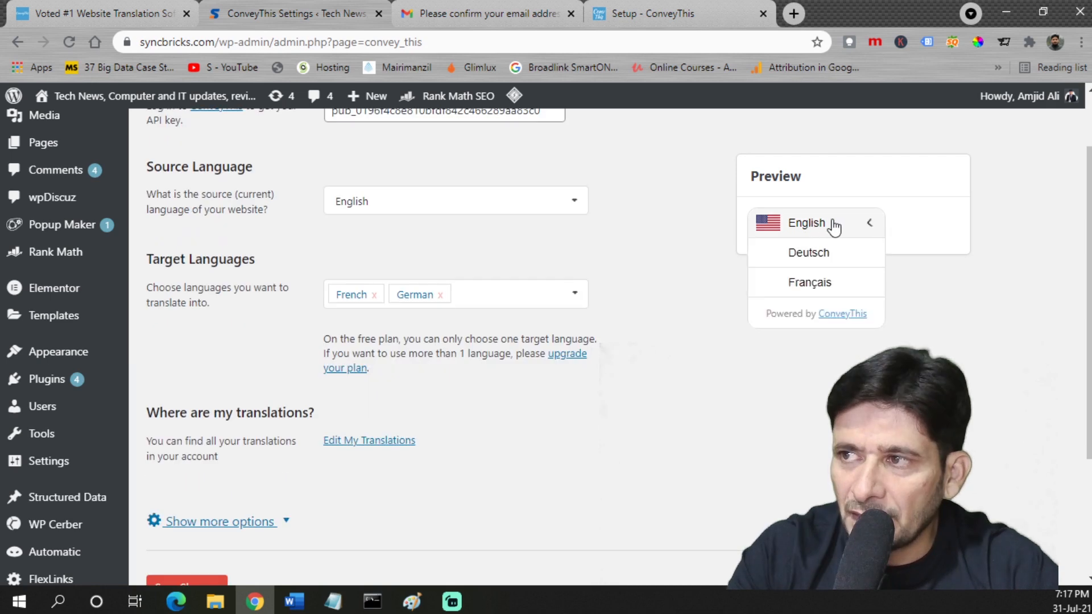
pyautogui.scroll(-1, 204, 511)
pyautogui.click(206, 508)
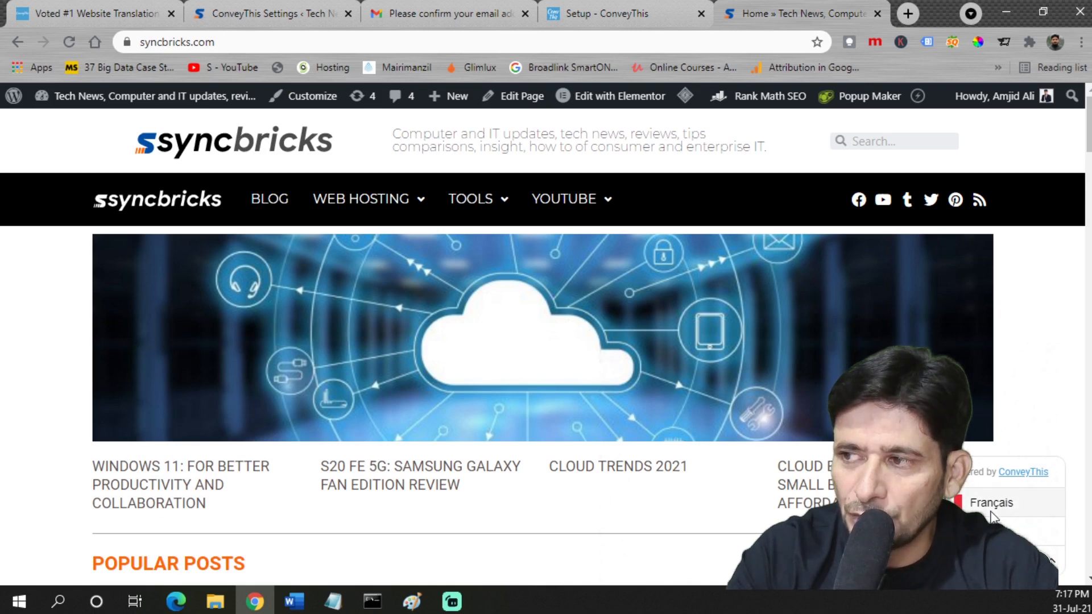
# - Switch the syncbricks.com home page to Français and check the translated menus and articles down the page
pyautogui.click(991, 510)
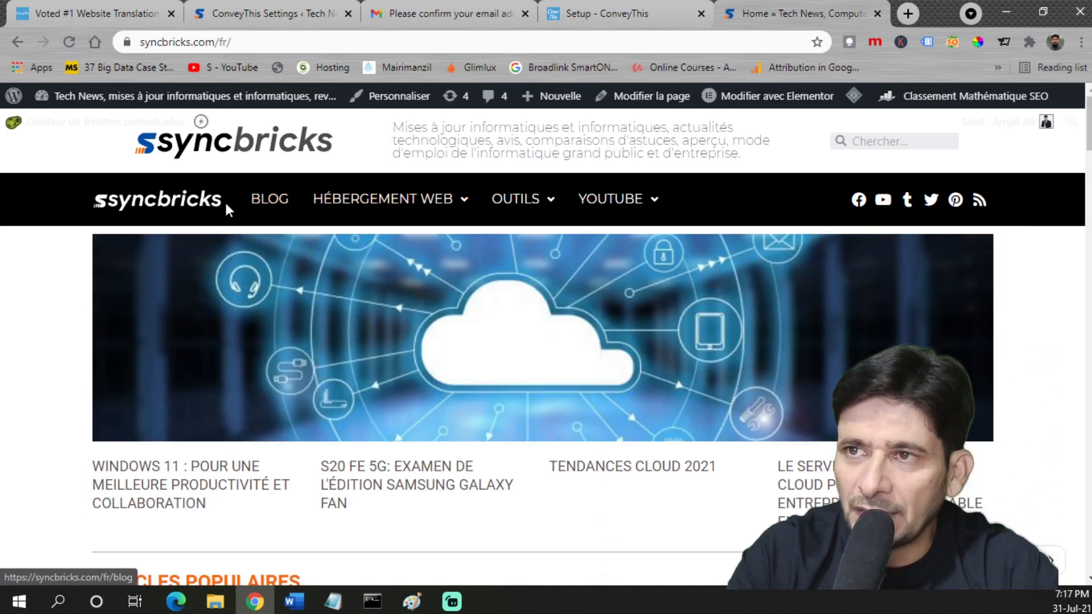
pyautogui.moveTo(623, 215)
pyautogui.scroll(-4, 545, 307)
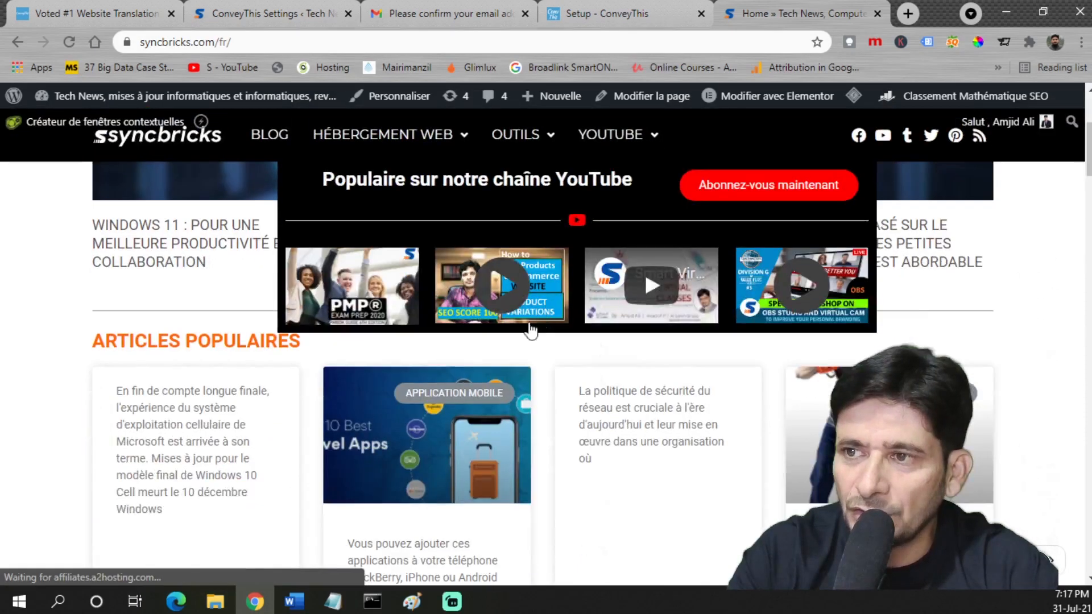
pyautogui.scroll(-8, 306, 370)
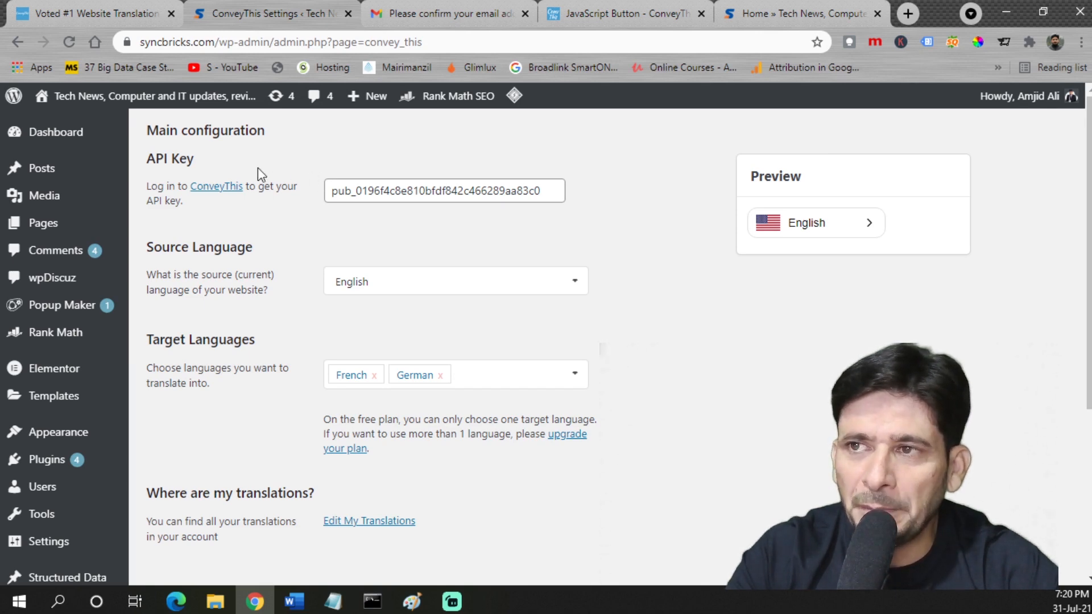
# - Open the ConveyThis account dashboard and review the current plan, word usage, languages and API key sections
pyautogui.click(588, 9)
pyautogui.click(743, 15)
pyautogui.click(103, 207)
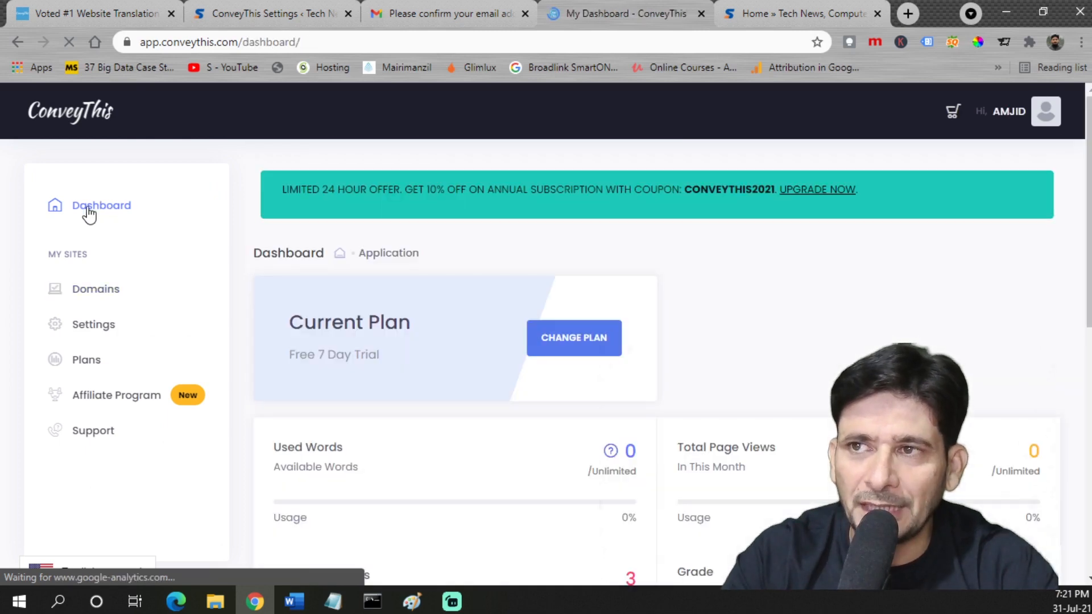
pyautogui.scroll(-3, 463, 319)
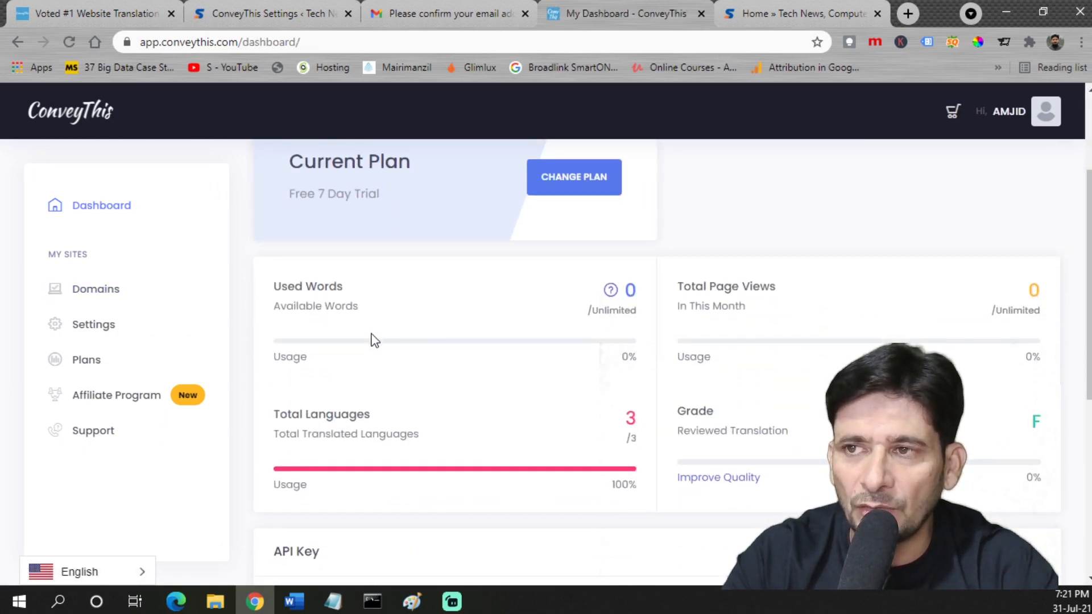
pyautogui.scroll(-6, 404, 307)
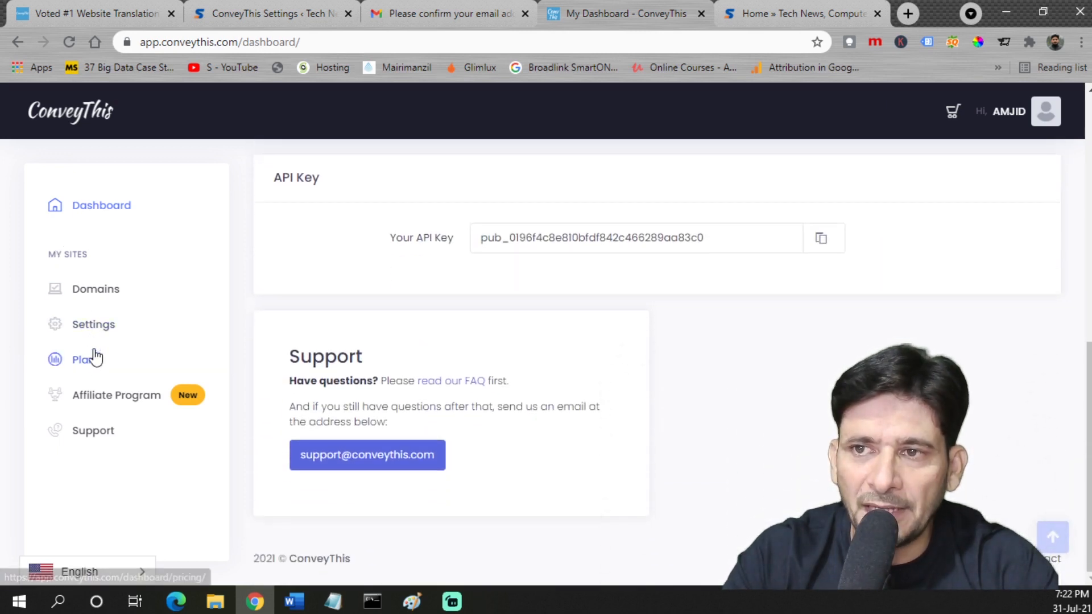
# - Check the syncbricks.com domain entry, and remove Urdu, German and French from the target languages in the site settings
pyautogui.click(95, 289)
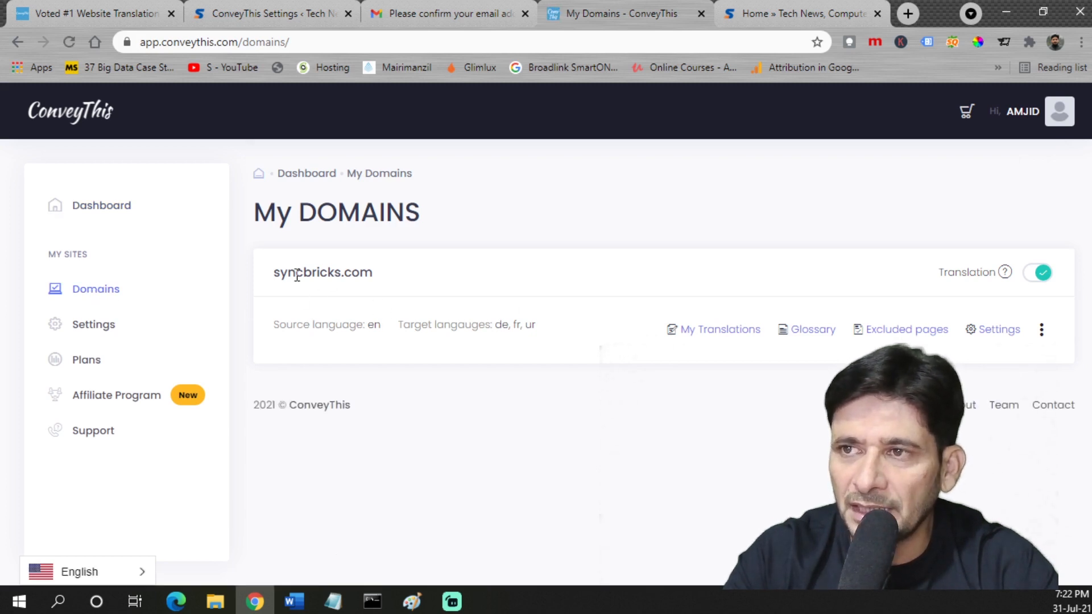
pyautogui.moveTo(276, 270); pyautogui.dragTo(407, 275)
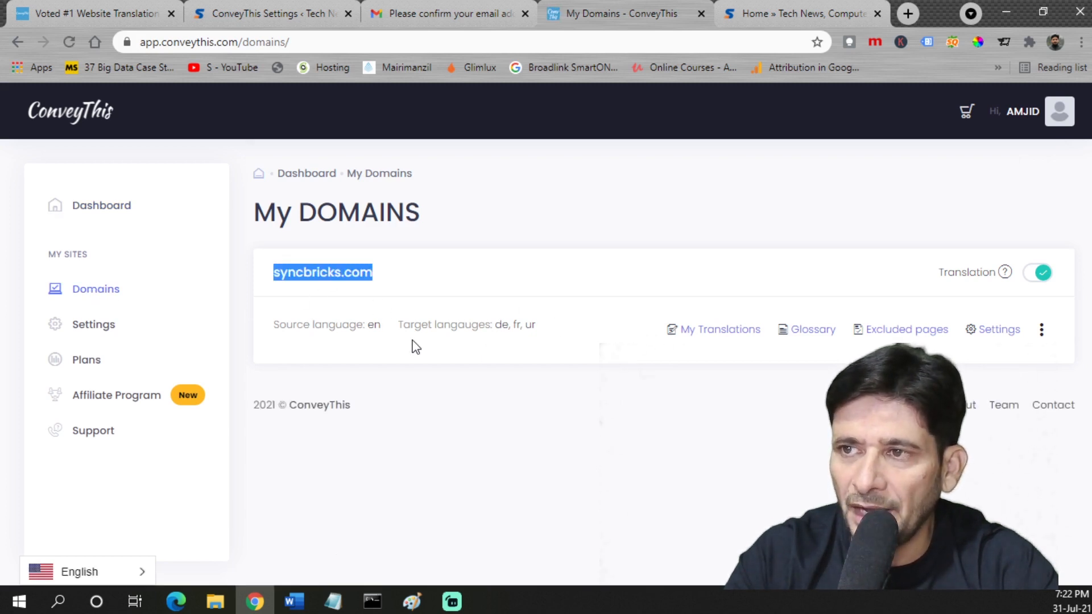
pyautogui.click(93, 324)
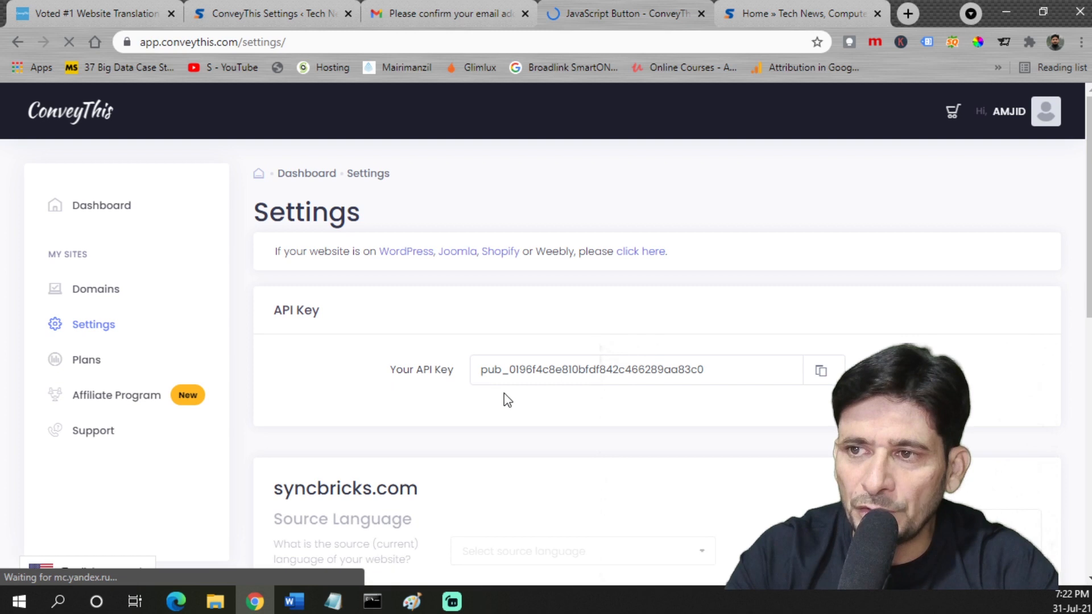
pyautogui.scroll(-4, 504, 394)
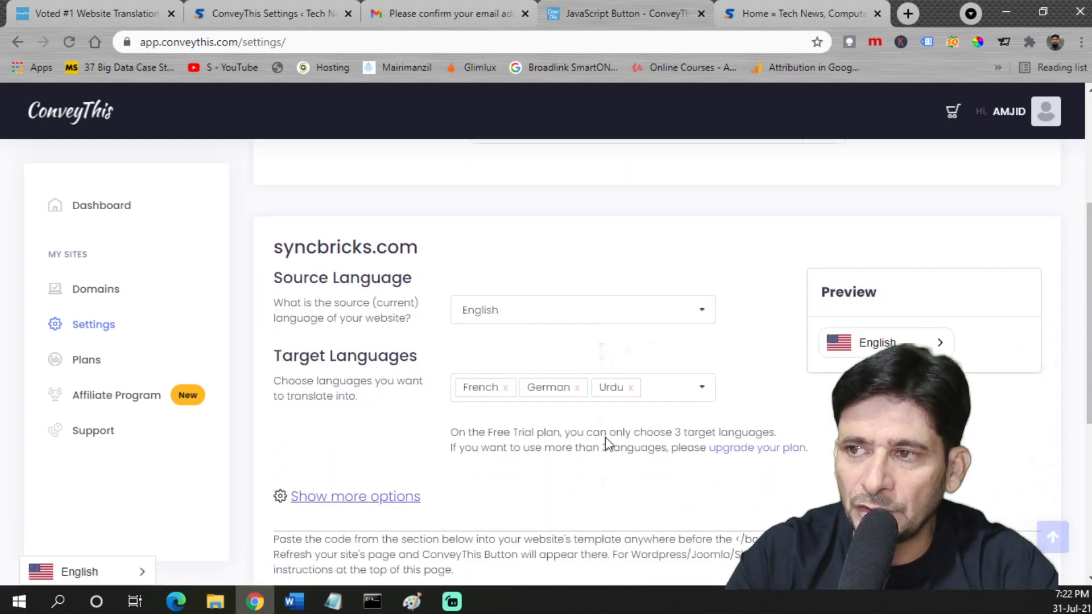
pyautogui.click(630, 388)
pyautogui.click(576, 388)
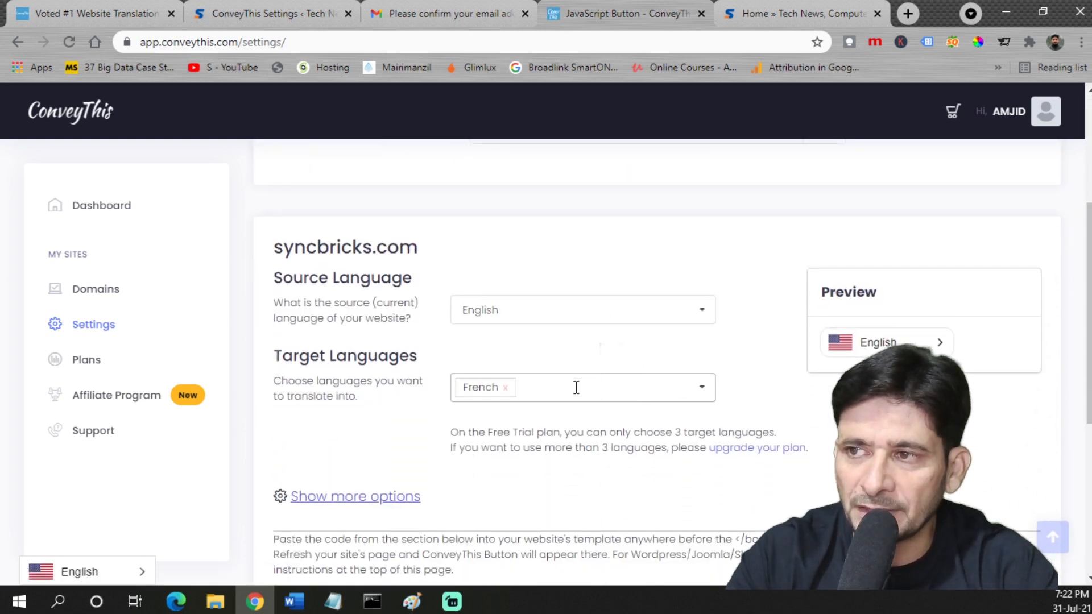
pyautogui.click(505, 388)
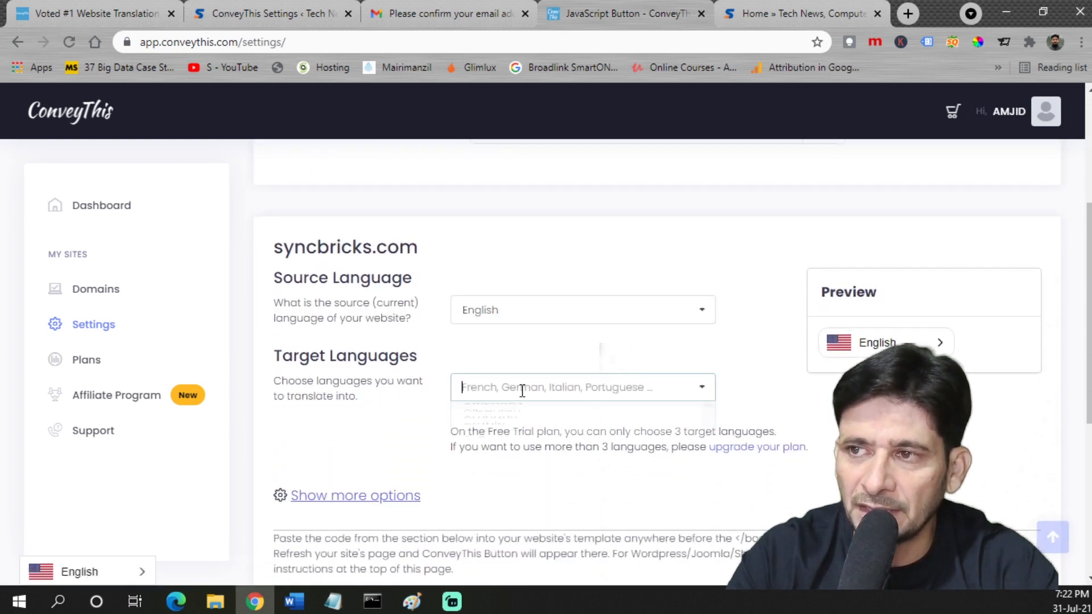
# - Set Arabic, German and French as the target languages for syncbricks.com and save the configuration
pyautogui.click(521, 390)
pyautogui.write('ara')
pyautogui.press('Return')
pyautogui.write('ge')
pyautogui.write('r')
pyautogui.press('Return')
pyautogui.write('fre')
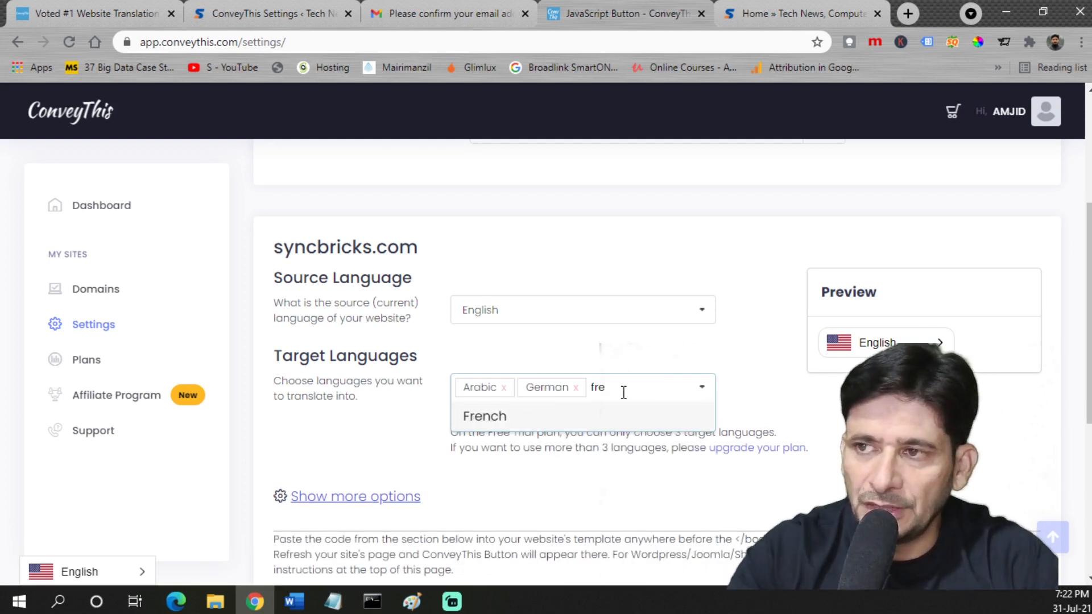
pyautogui.click(572, 415)
pyautogui.scroll(-4, 623, 438)
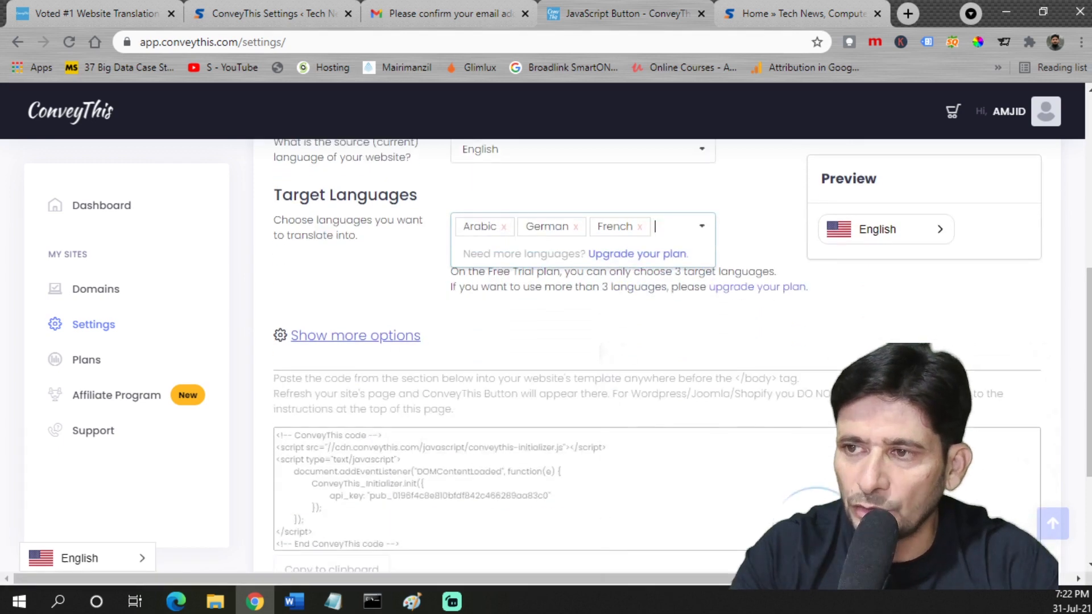
pyautogui.scroll(-2, 401, 506)
pyautogui.click(380, 478)
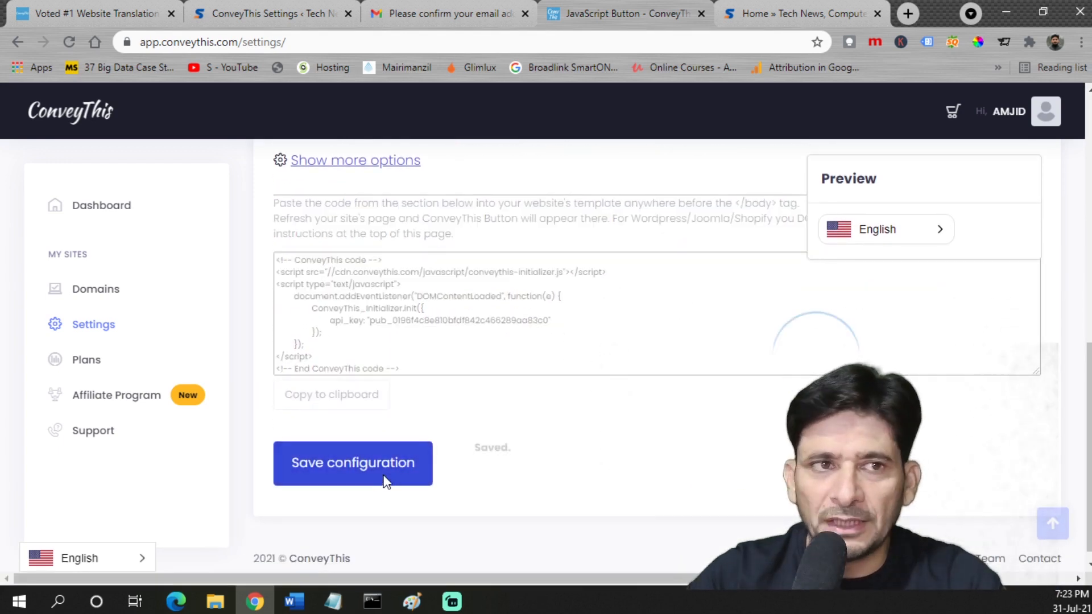
# - Switch the syncbricks.com home page to Arabic and check the translated menus and articles down the page
pyautogui.click(739, 17)
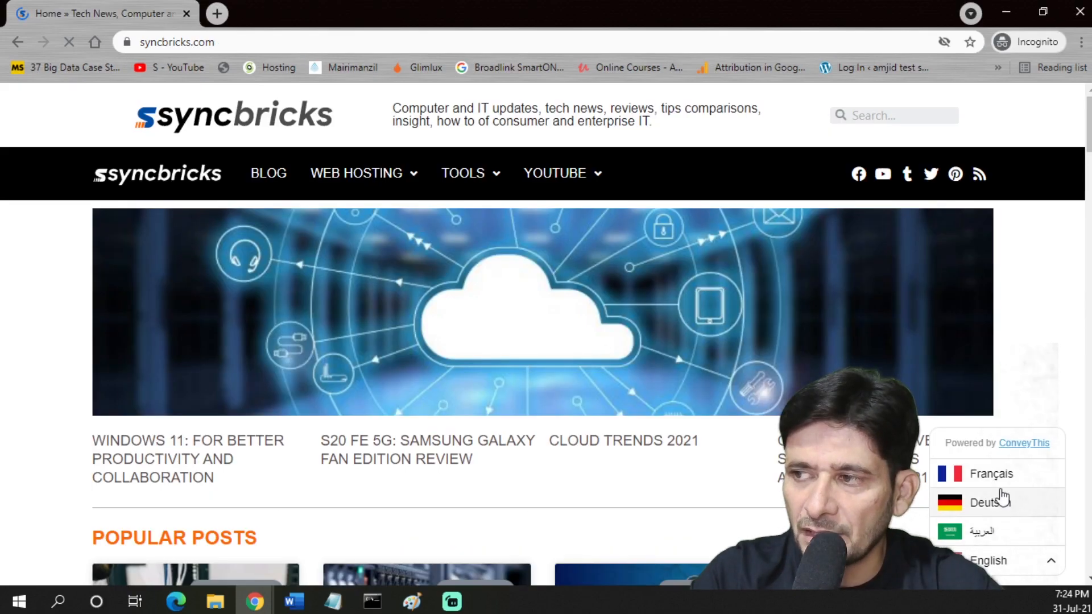
pyautogui.click(1000, 536)
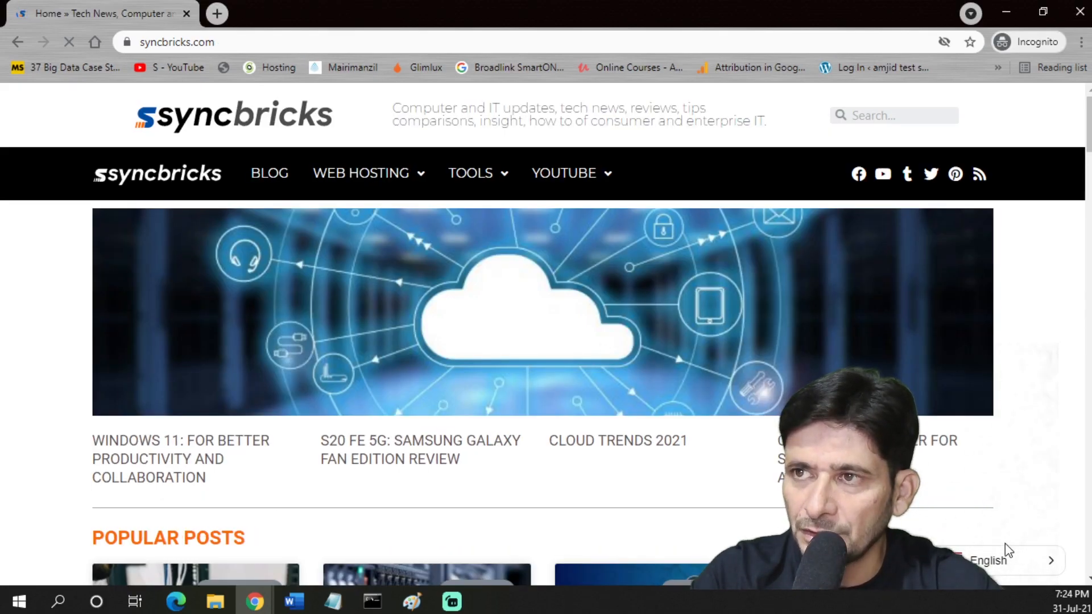
pyautogui.scroll(-15, 424, 382)
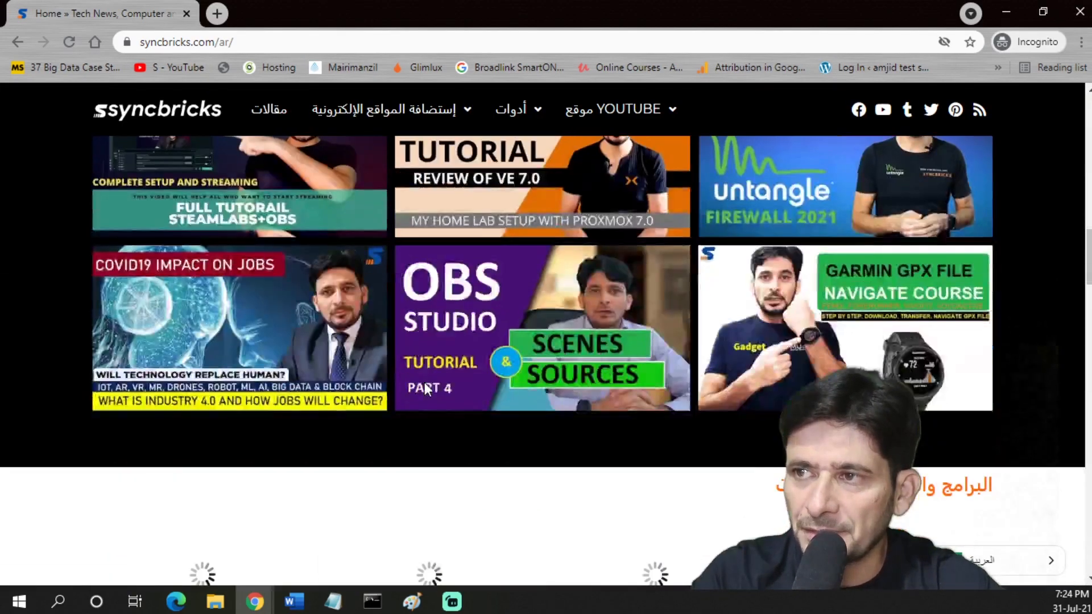
pyautogui.scroll(-8, 424, 382)
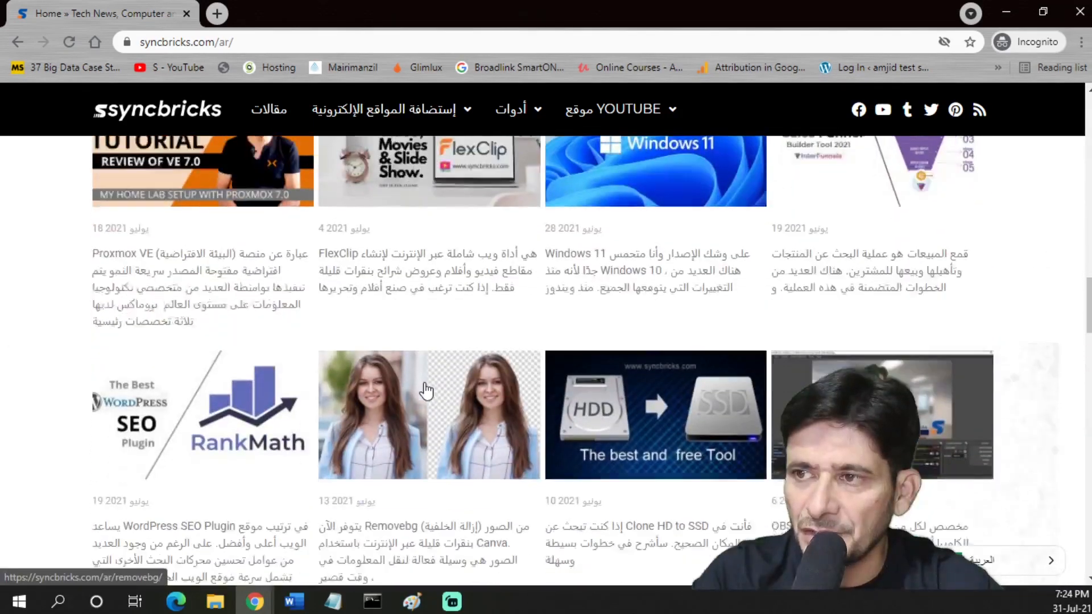
pyautogui.scroll(-3, 424, 390)
# - Check the current plan in the ConveyThis dashboard and compare the prices, limits and features of the available plans
pyautogui.click(109, 205)
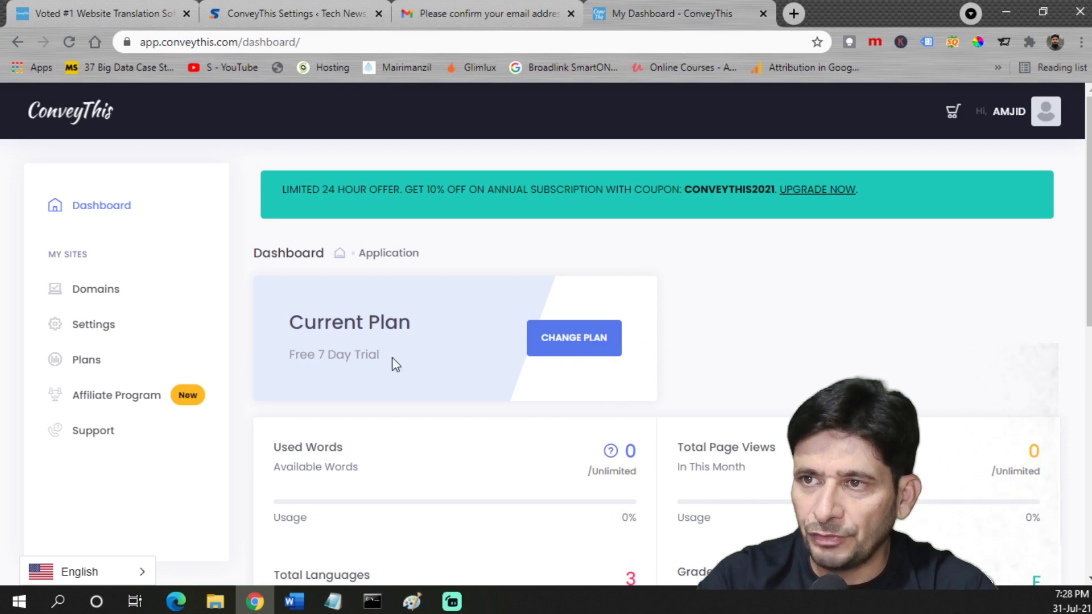
pyautogui.click(71, 362)
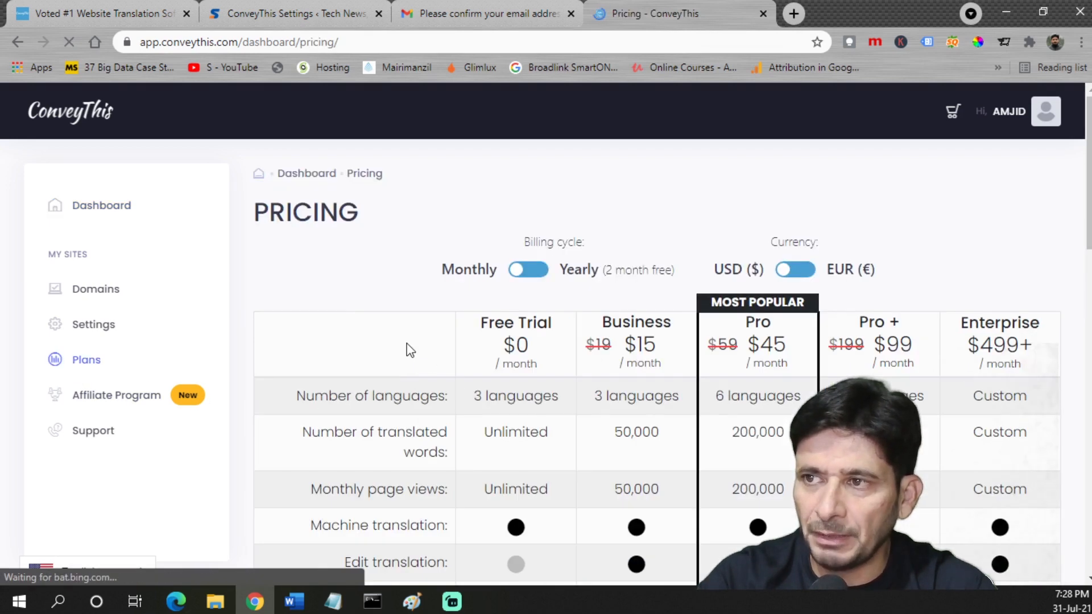
pyautogui.scroll(-3, 568, 358)
pyautogui.scroll(2, 618, 349)
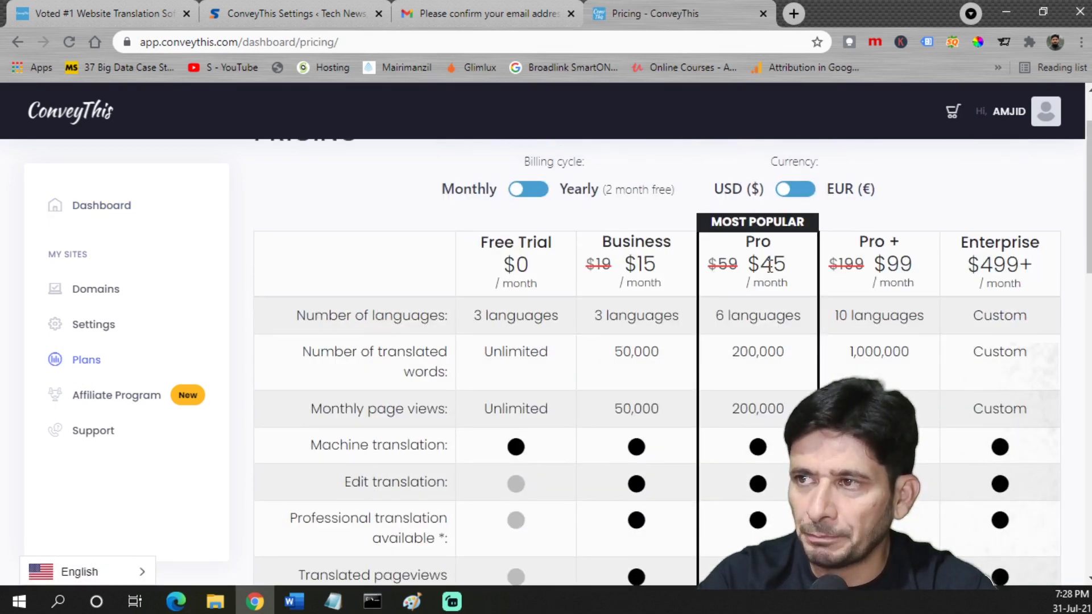
pyautogui.scroll(-10, 759, 258)
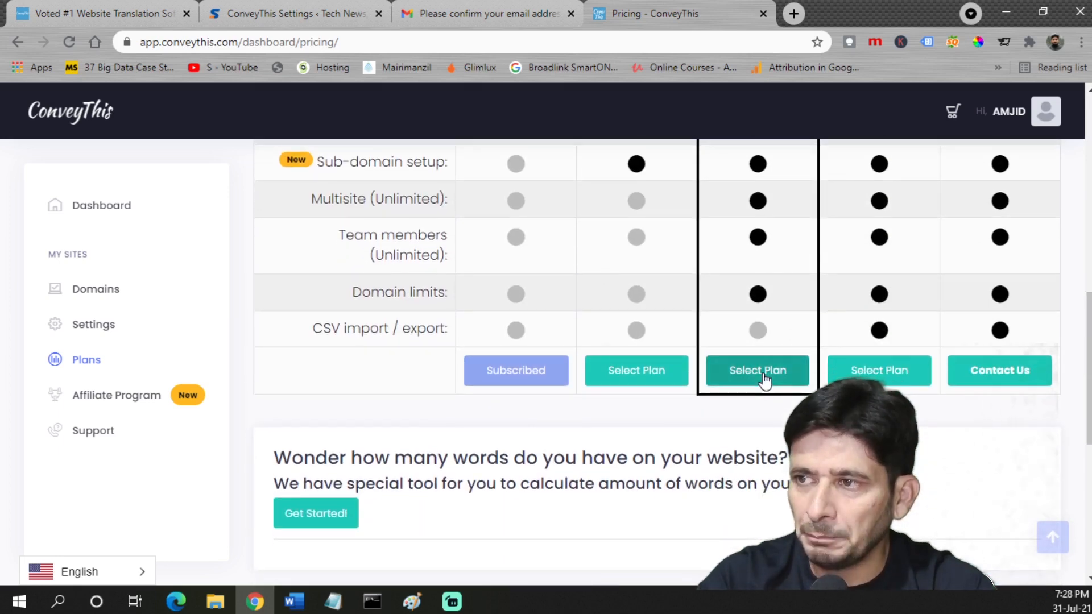
pyautogui.click(763, 375)
# - In the WordPress plugin's general settings, set both Hide ConveyThis logo and Translate Media to Yes
pyautogui.scroll(-4, 436, 391)
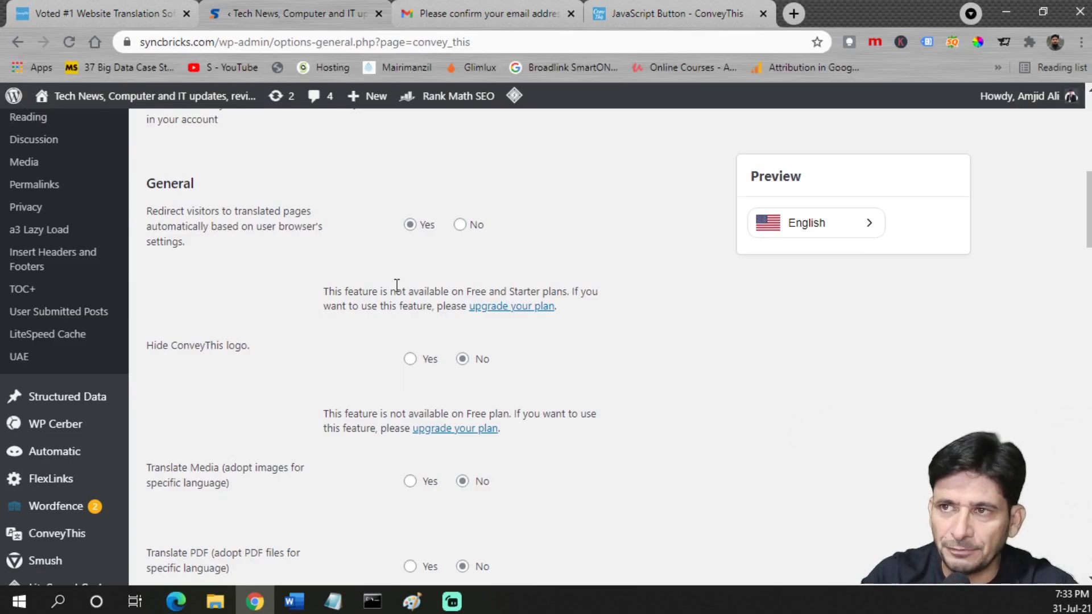
pyautogui.scroll(4, 239, 250)
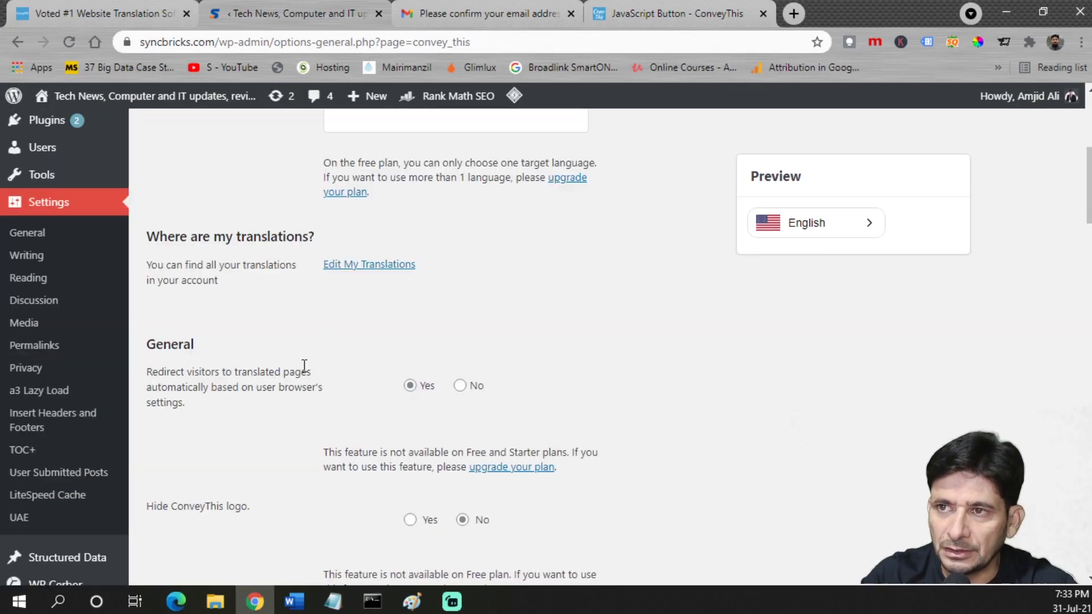
pyautogui.scroll(-3, 302, 368)
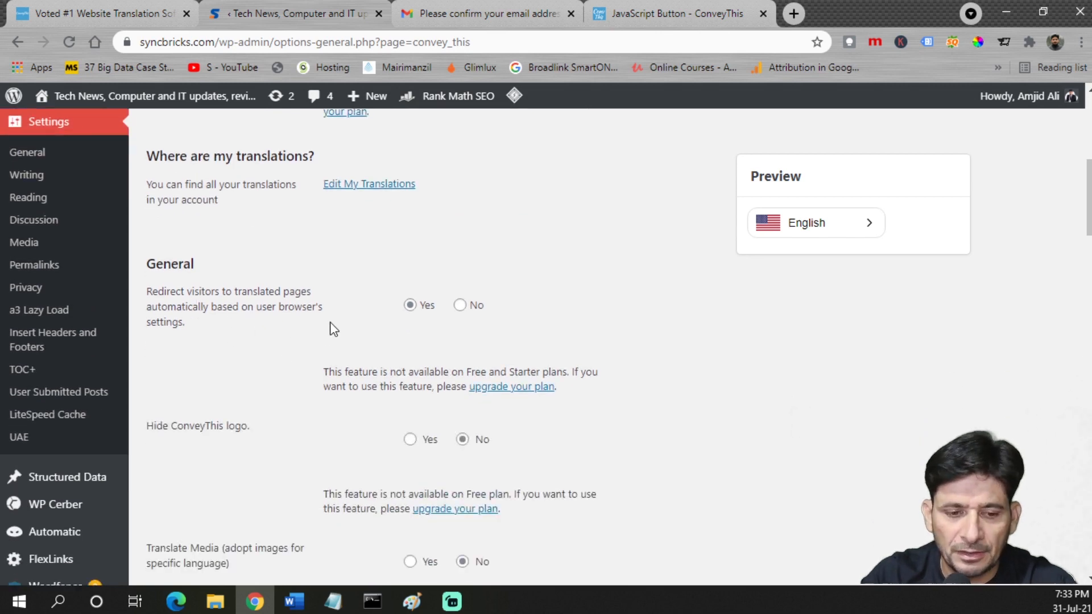
pyautogui.hotkey('ctrl', '+')
pyautogui.hotkey('ctrl', '+')
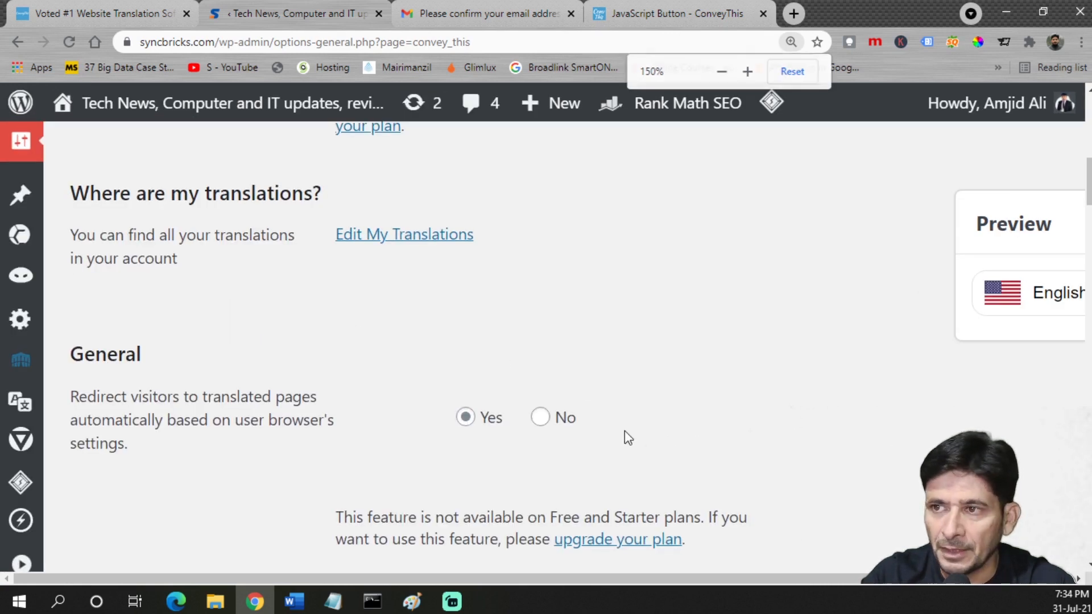
pyautogui.scroll(-1, 640, 431)
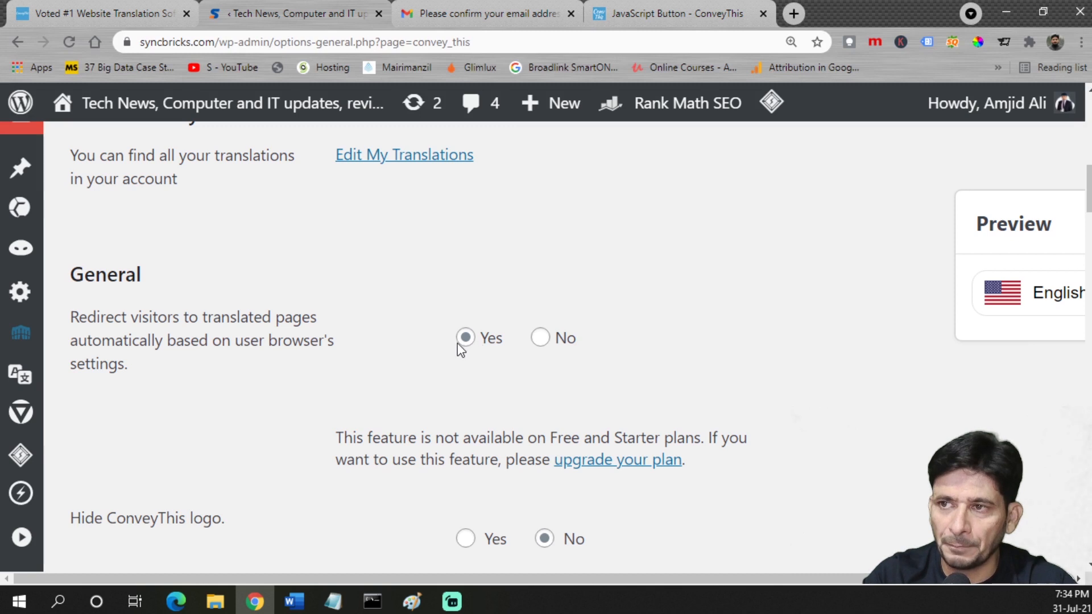
pyautogui.scroll(-3, 463, 296)
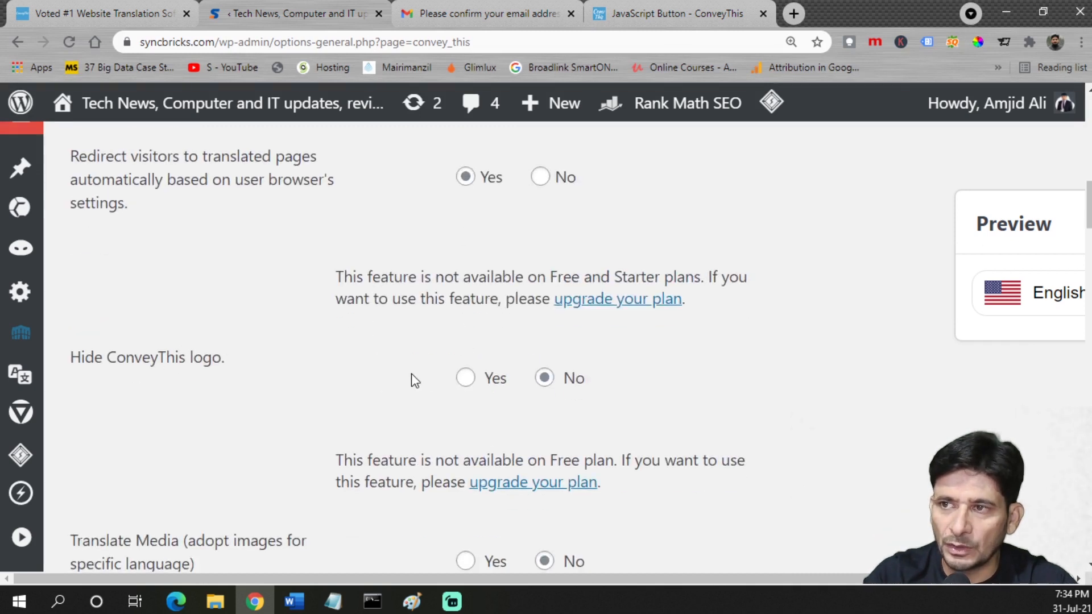
pyautogui.scroll(-3, 415, 390)
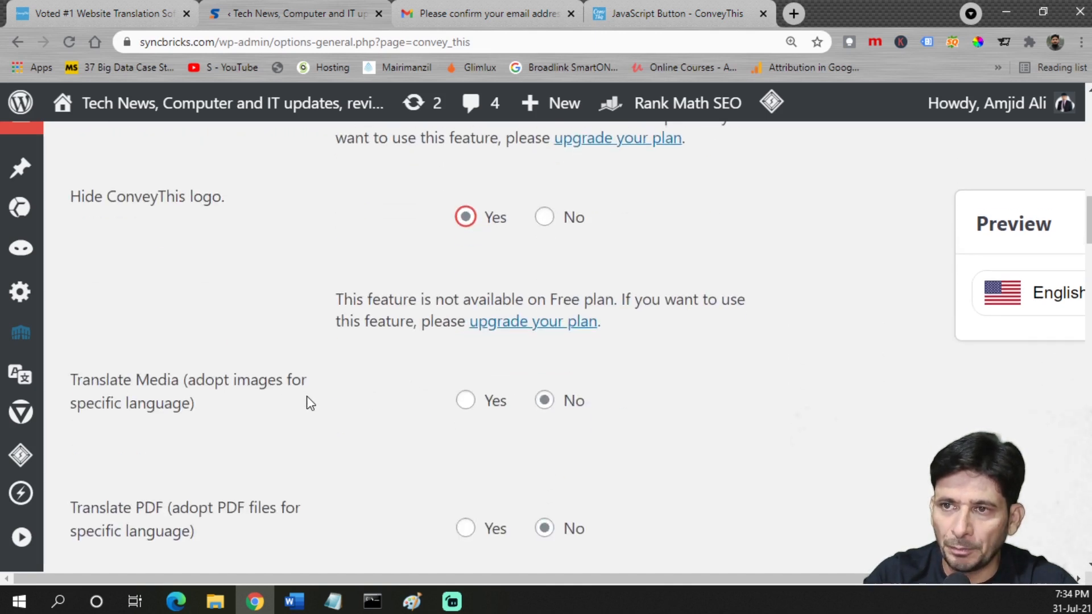
pyautogui.click(474, 401)
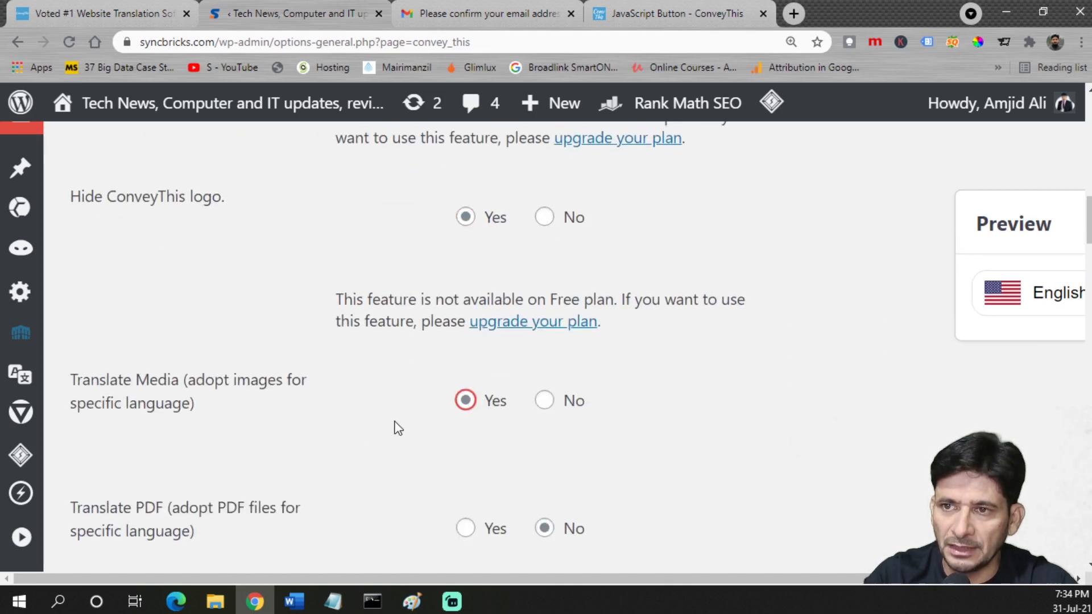
# - Allow the text direction to change from left to right and vice versa
pyautogui.scroll(-3, 428, 407)
pyautogui.scroll(-2, 327, 419)
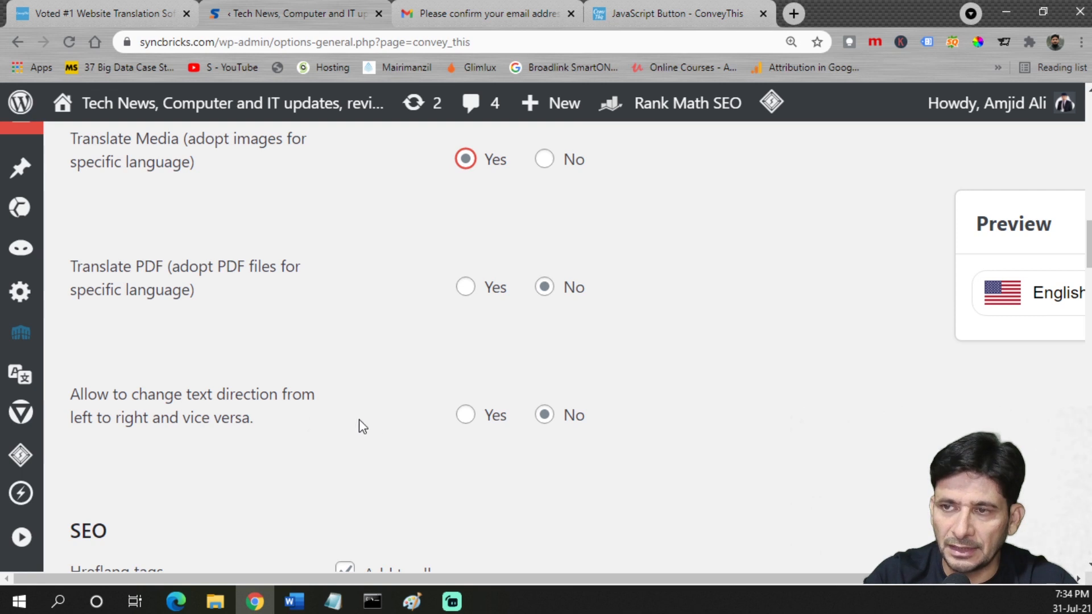
pyautogui.click(463, 418)
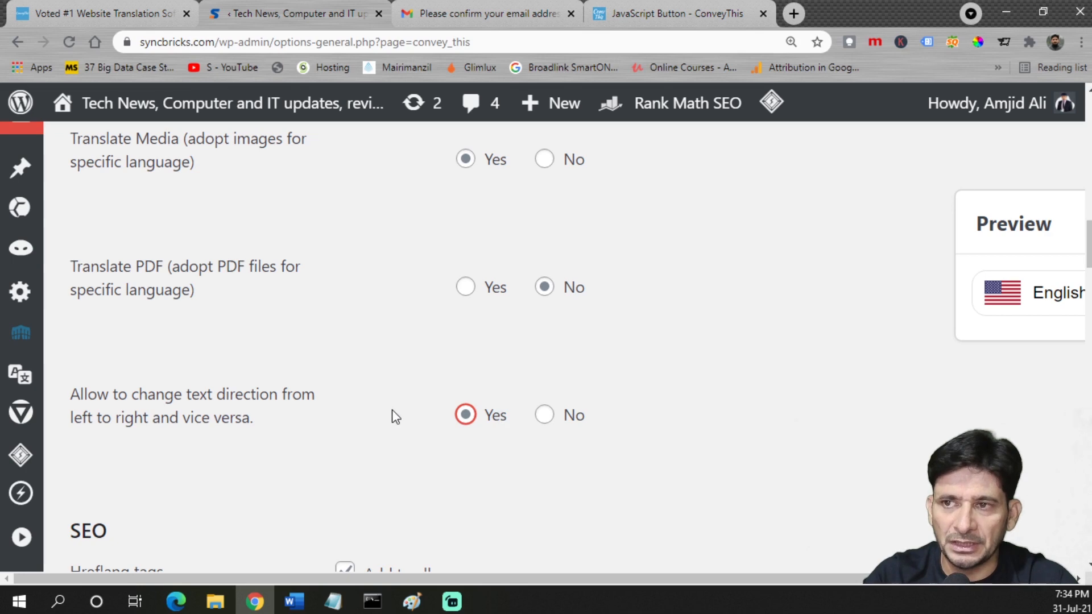
# - Set the display style for the language switcher's flags to Circle flag
pyautogui.scroll(-3, 450, 402)
pyautogui.scroll(-3, 373, 424)
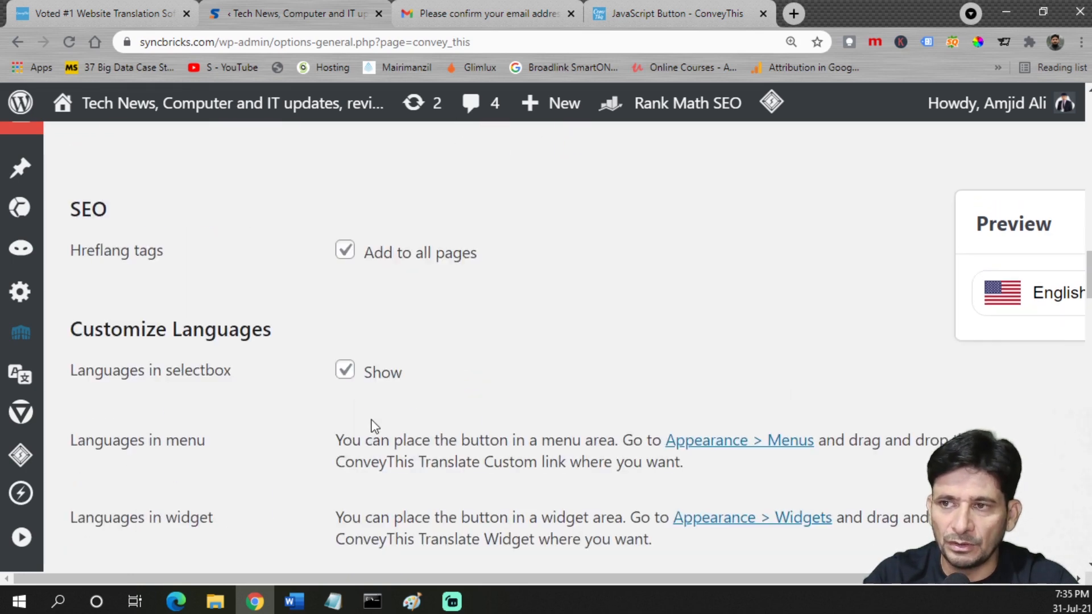
pyautogui.scroll(-7, 346, 387)
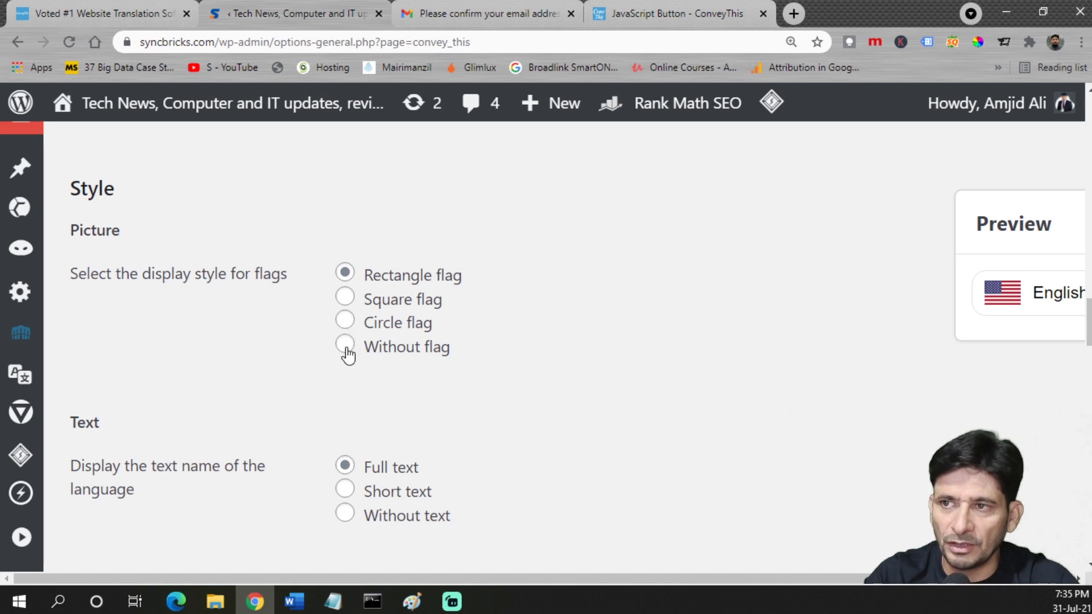
pyautogui.click(346, 321)
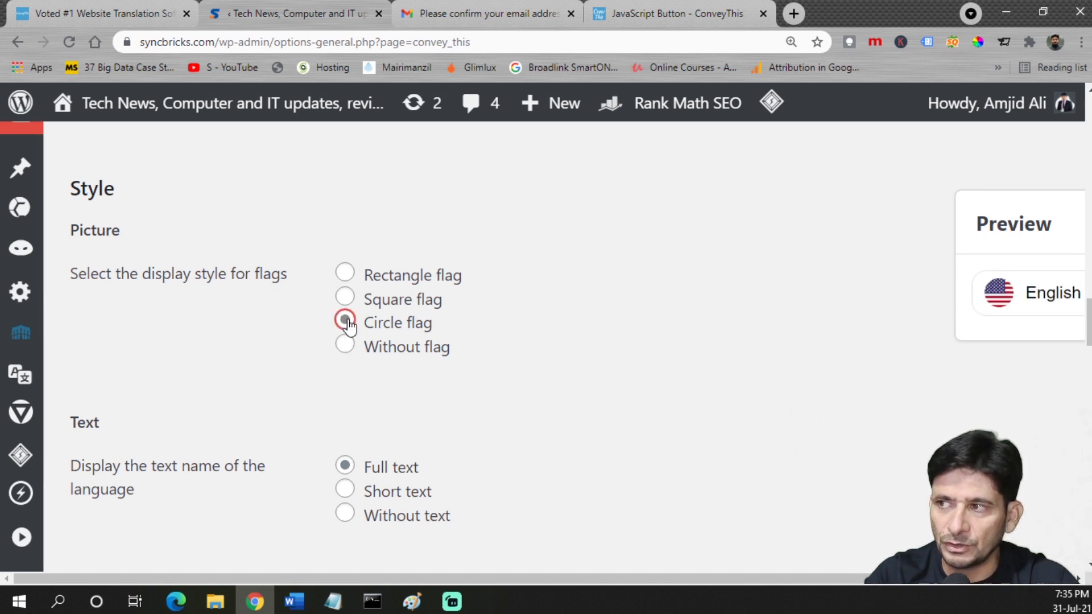
# - Review the switcher's text, color, corner, position and indenting options as well as the URL structure setting
pyautogui.scroll(-5, 519, 329)
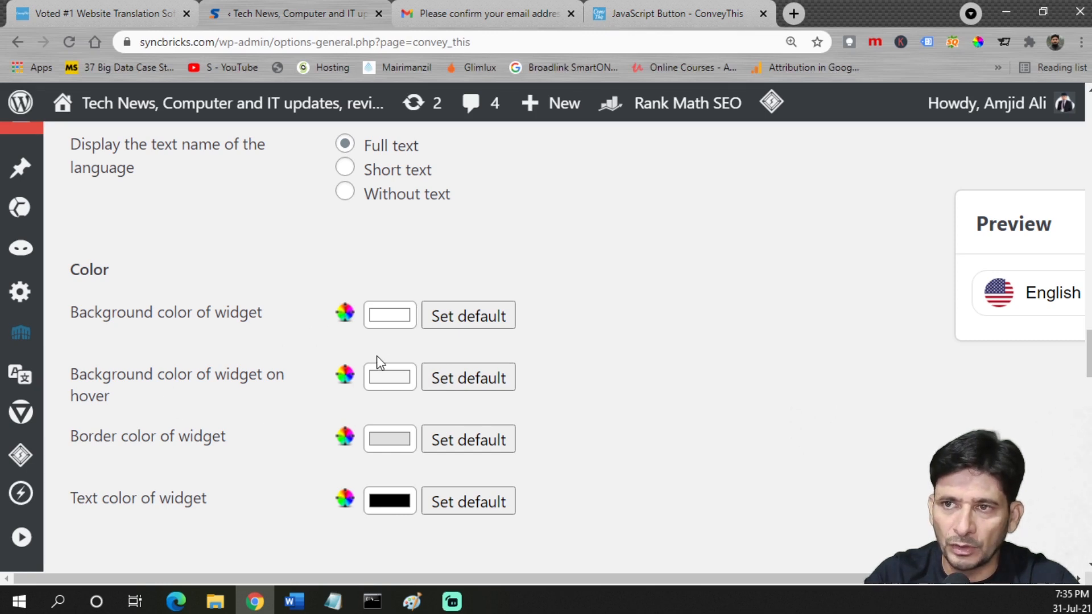
pyautogui.scroll(3, 489, 386)
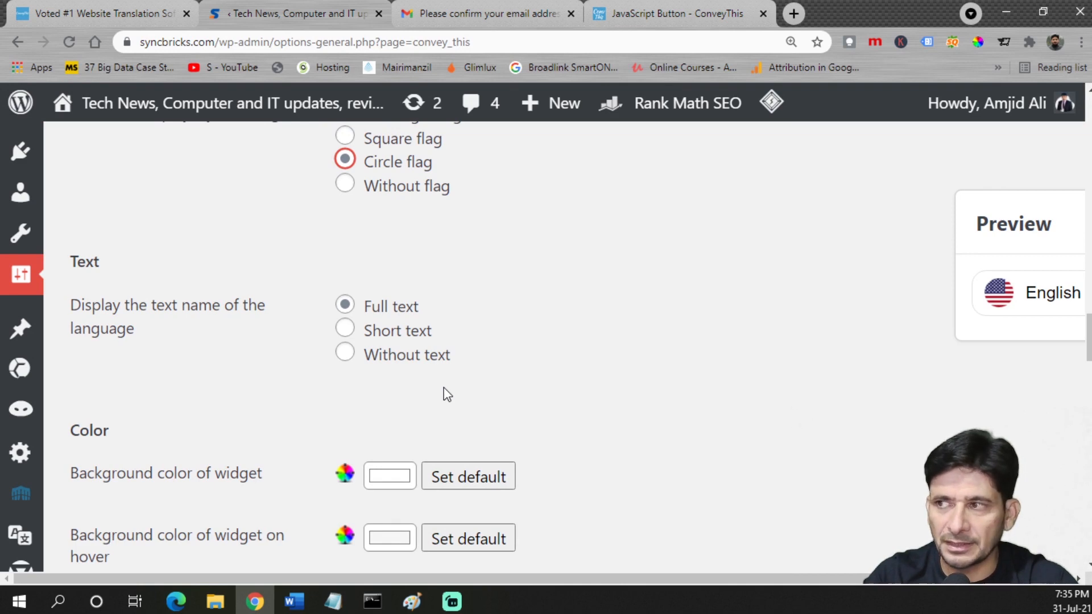
pyautogui.scroll(10, 602, 342)
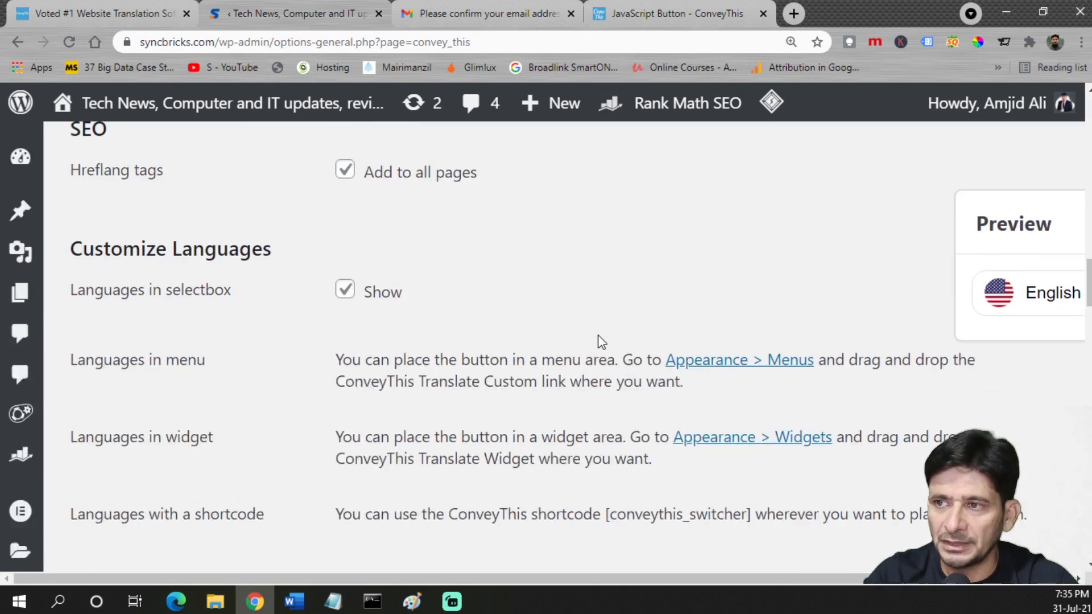
pyautogui.scroll(-15, 602, 341)
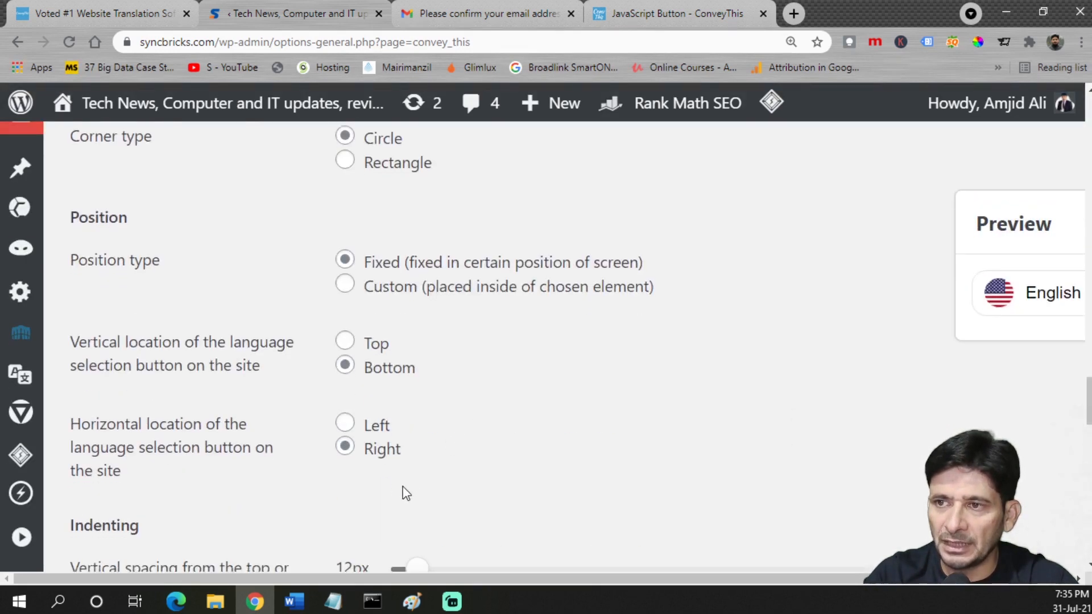
pyautogui.scroll(2, 404, 486)
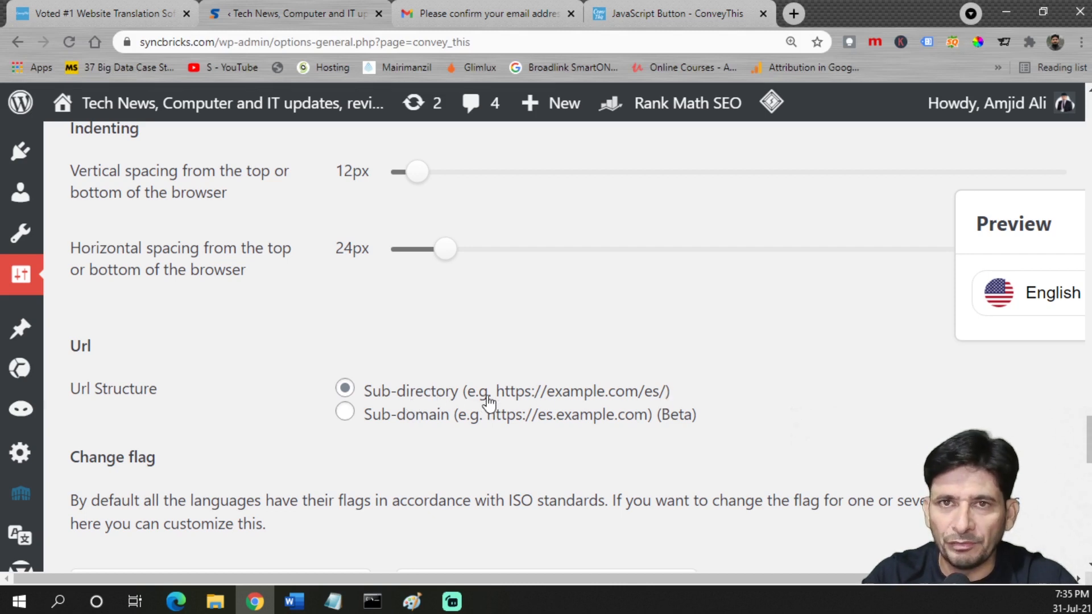
# - Save the plugin's settings after checking the Change flag and Block pages sections
pyautogui.scroll(-8, 162, 407)
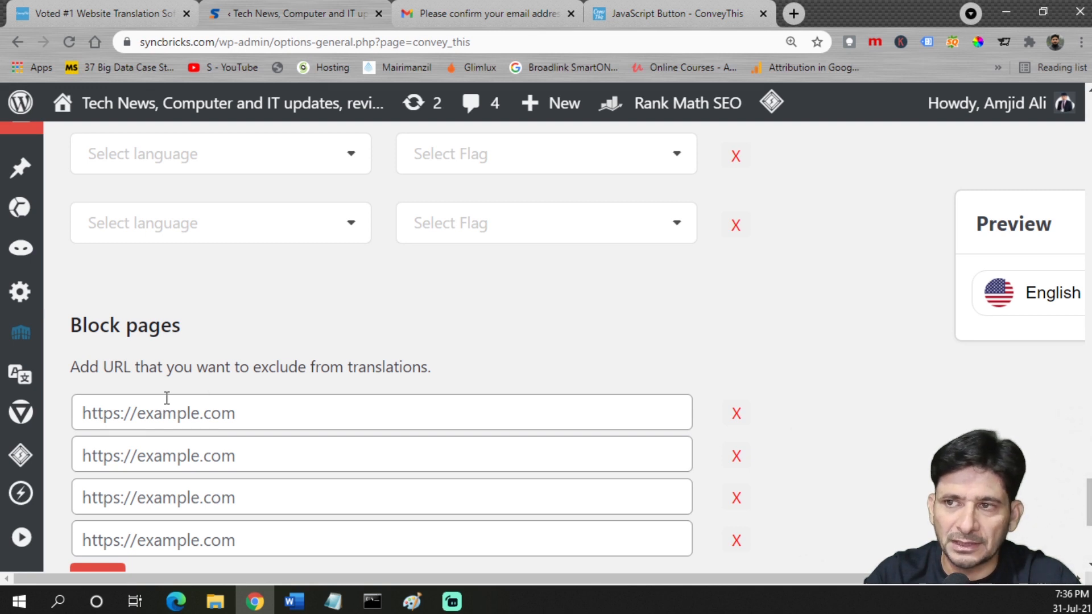
pyautogui.scroll(-1, 169, 397)
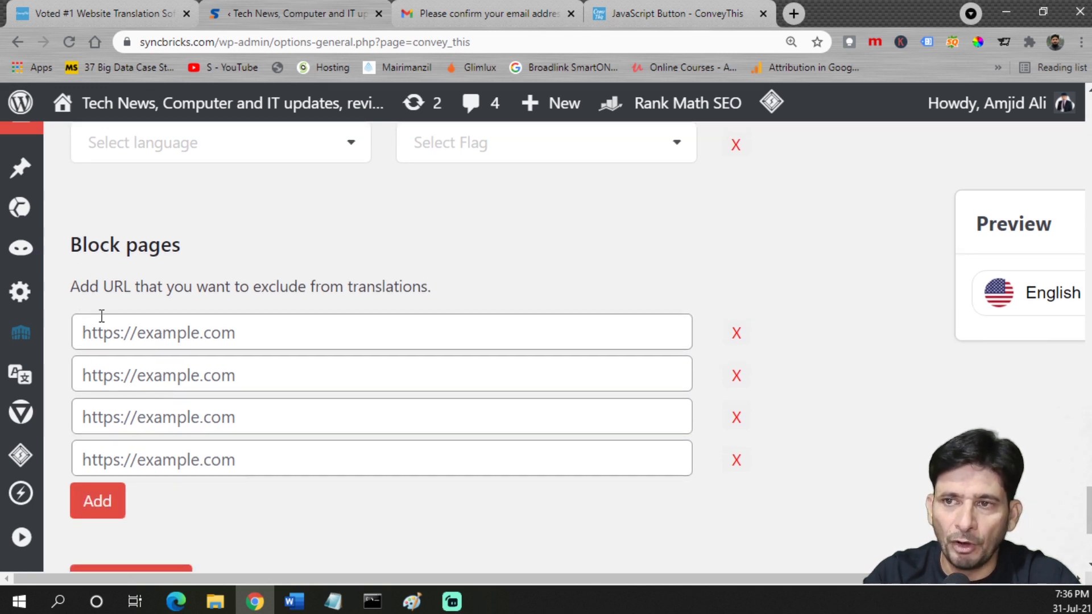
pyautogui.scroll(-3, 124, 360)
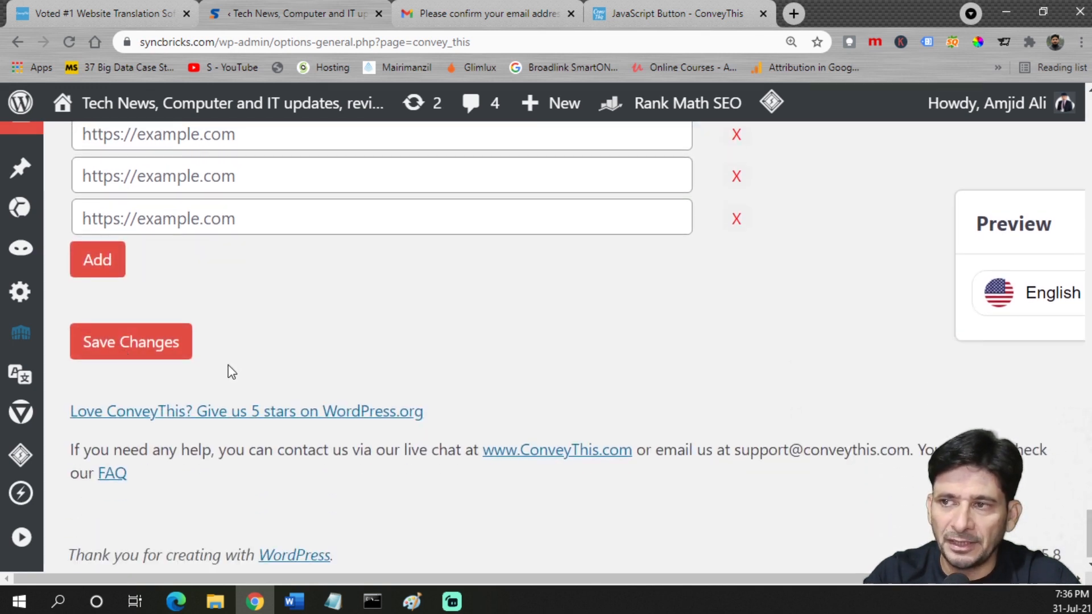
pyautogui.click(164, 345)
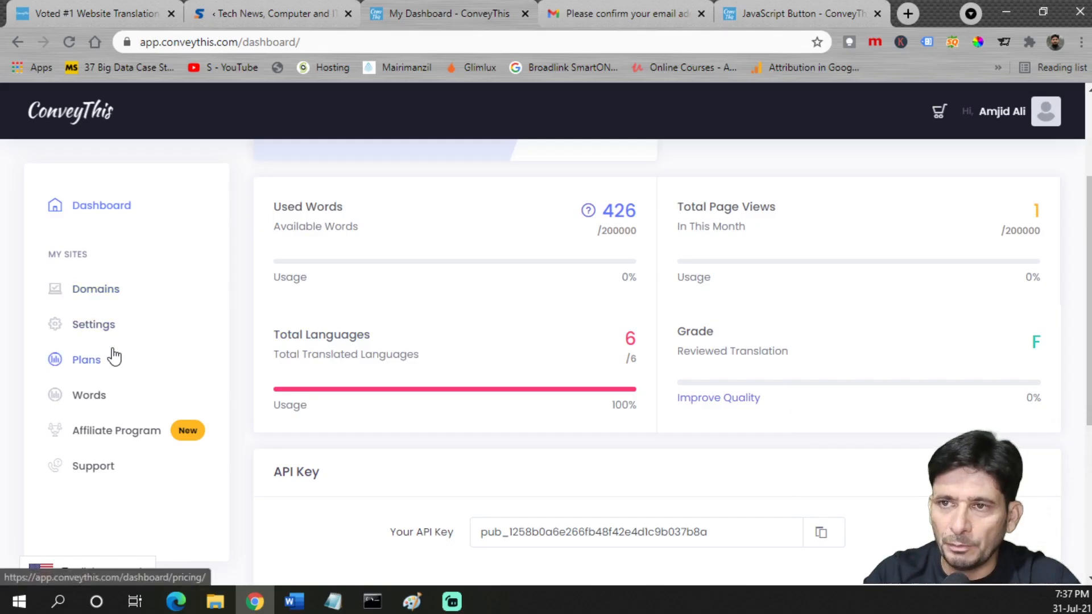
# - In the ConveyThis dashboard, open the excluded pages of the syncbricks.com domain and examine the exclusion rule options
pyautogui.click(90, 326)
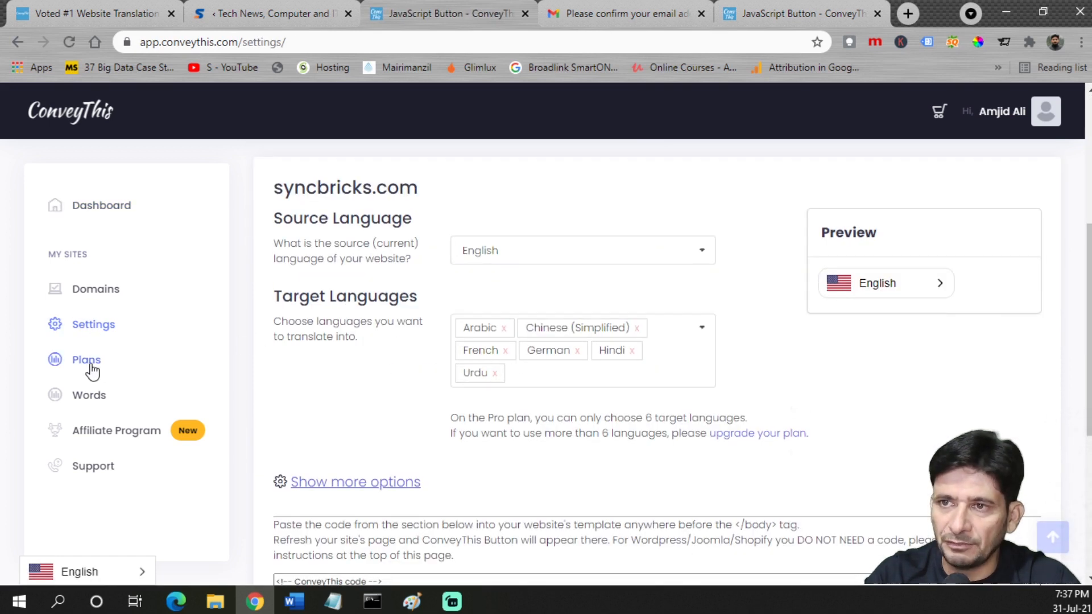
pyautogui.click(96, 304)
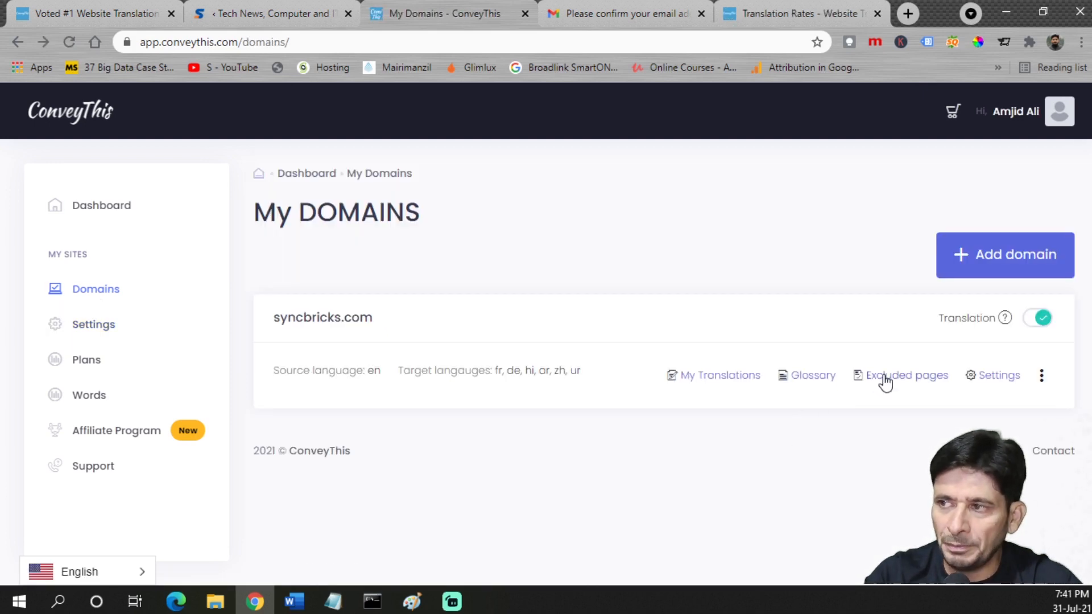
pyautogui.click(884, 377)
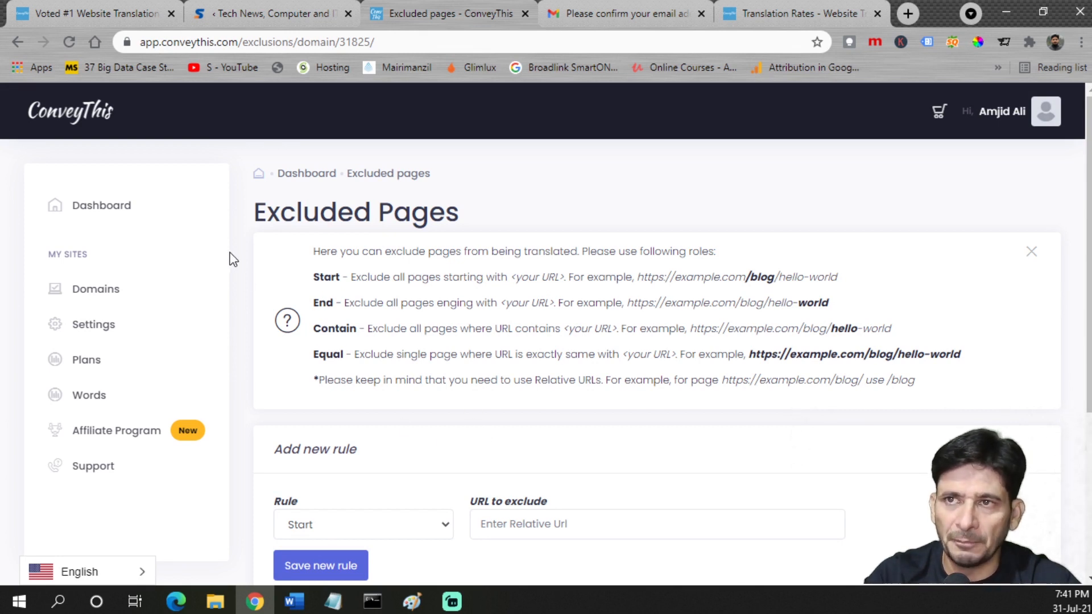
pyautogui.scroll(-3, 246, 316)
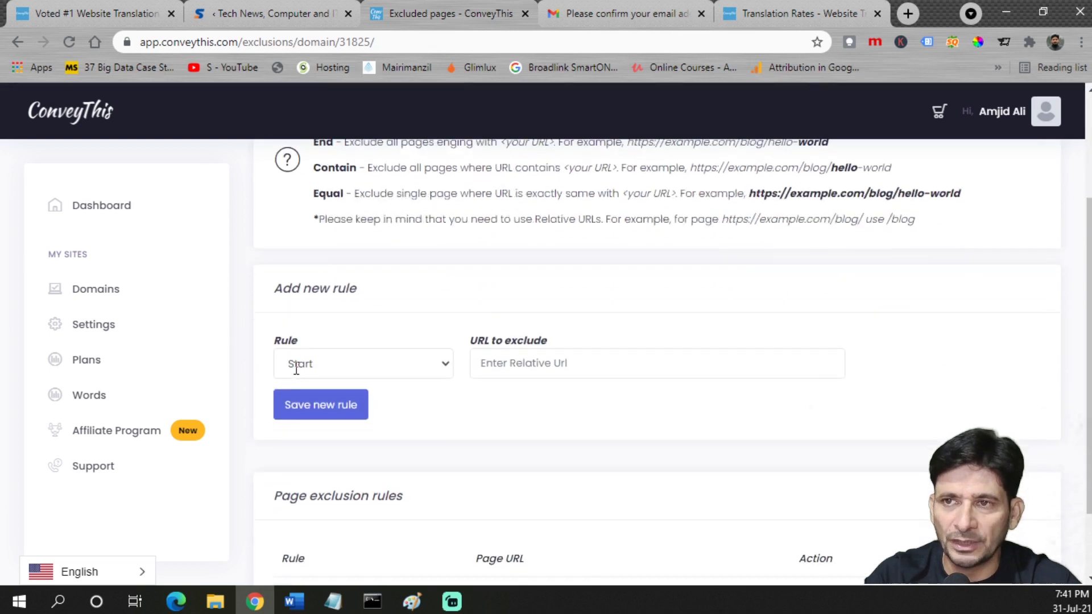
pyautogui.scroll(-2, 352, 410)
pyautogui.scroll(3, 199, 376)
# - Return to the domains list and open the translations of syncbricks.com
pyautogui.click(101, 294)
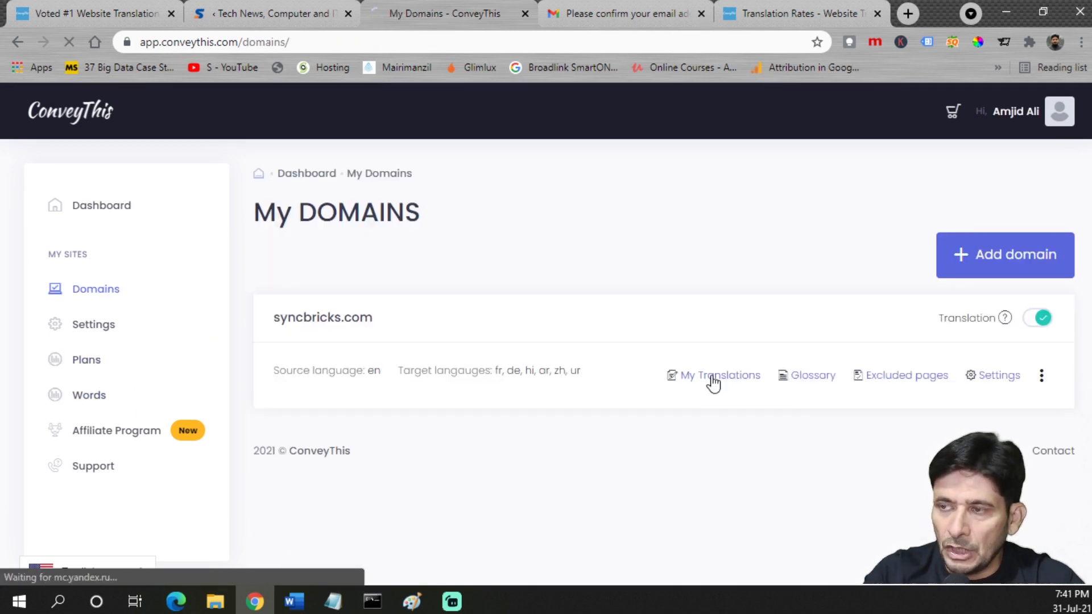
pyautogui.click(712, 379)
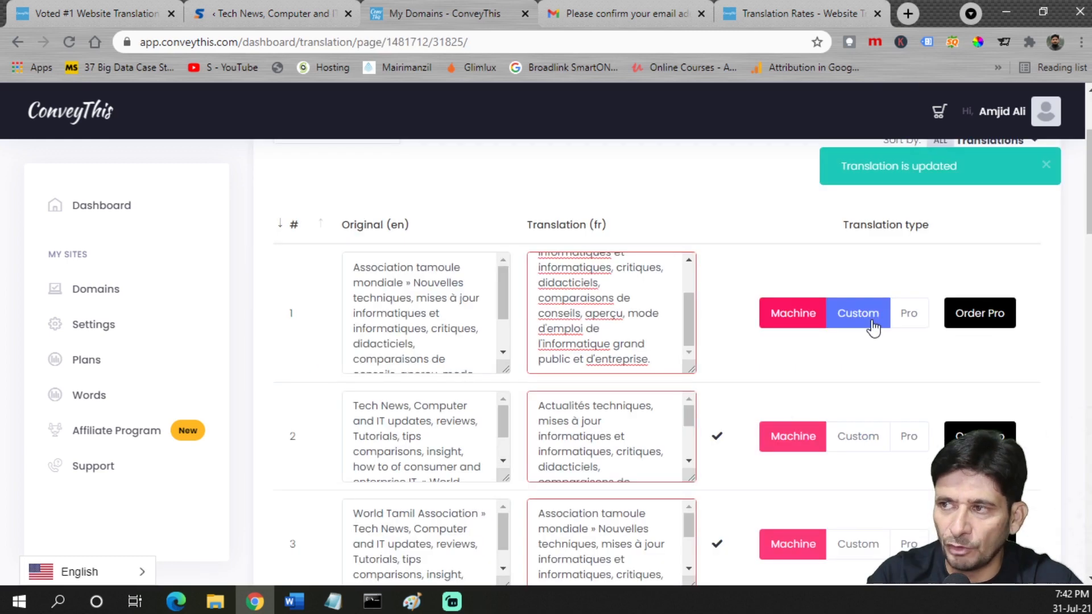
# - Try the custom translation "asdfasdf" for the first French entry, clear it and set the entry back to Machine translation
pyautogui.click(858, 312)
pyautogui.click(601, 295)
pyautogui.write('asdfasdf')
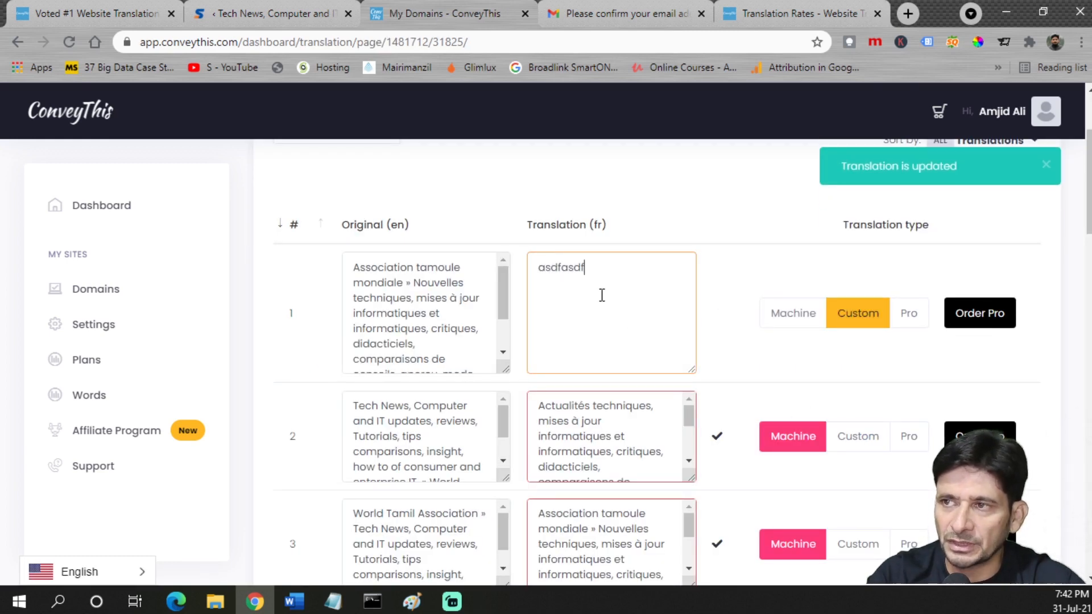
pyautogui.scroll(-2, 602, 295)
pyautogui.moveTo(650, 232); pyautogui.dragTo(496, 190)
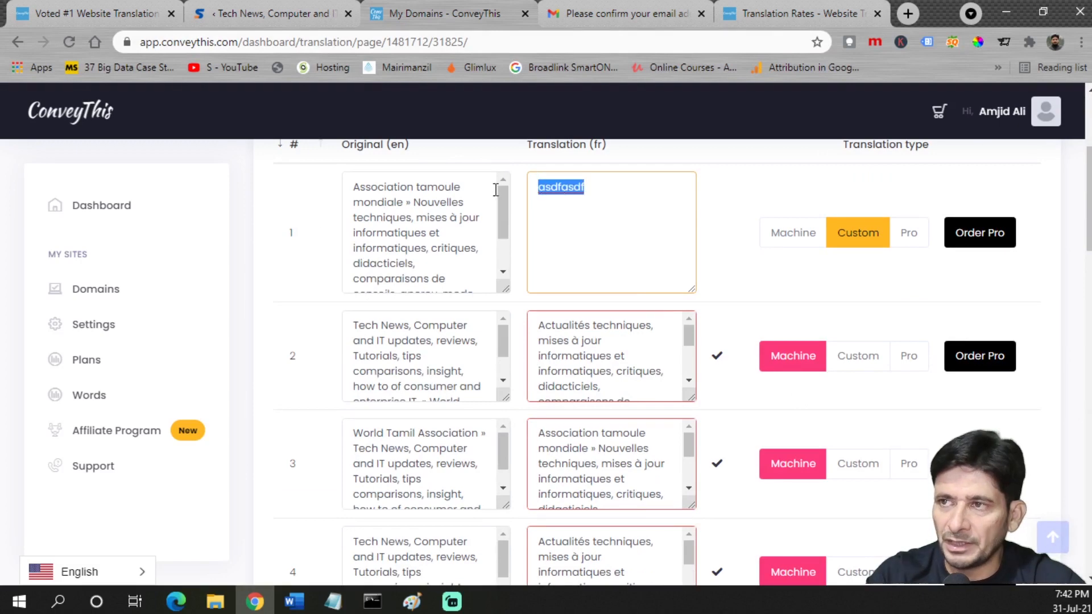
pyautogui.press('BackSpace')
pyautogui.click(777, 239)
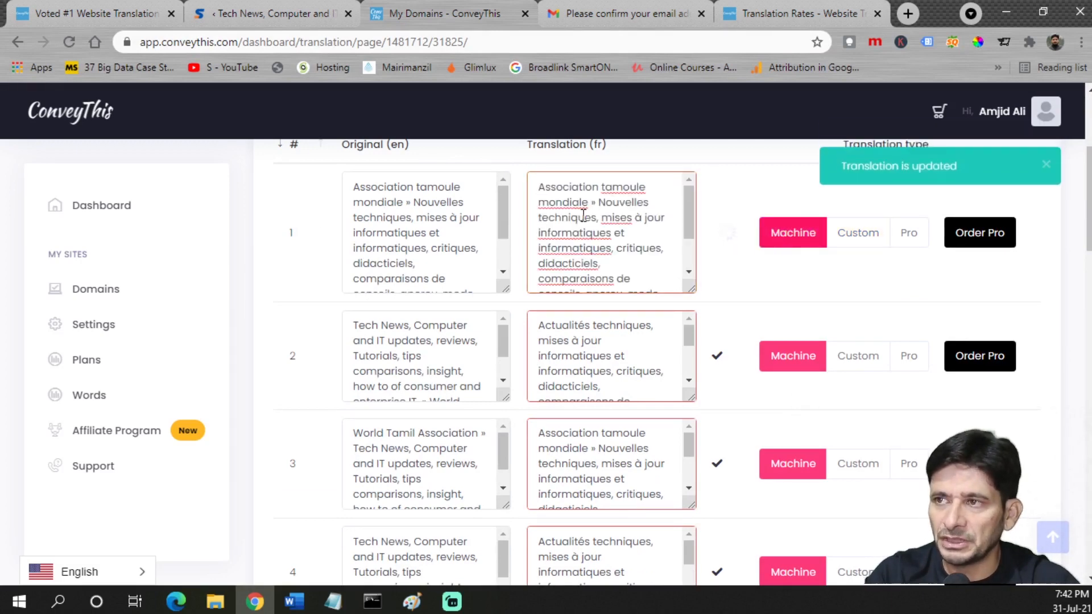
# - Order a professional translation for the first French entry and review the order in the cart
pyautogui.scroll(-3, 833, 281)
pyautogui.scroll(5, 833, 280)
pyautogui.click(987, 316)
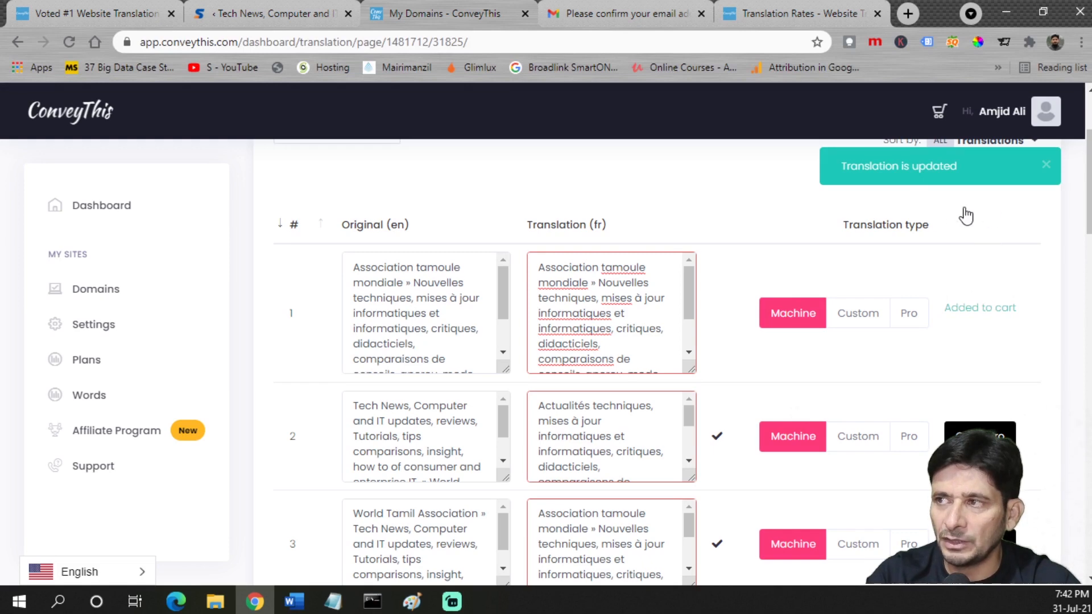
pyautogui.scroll(3, 972, 181)
pyautogui.click(939, 111)
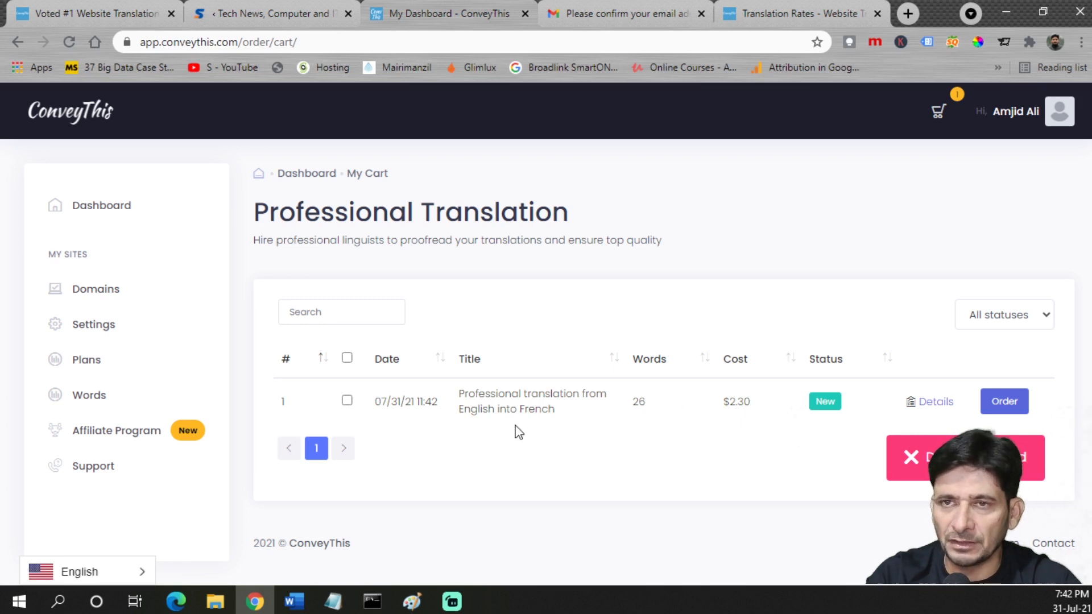
pyautogui.moveTo(479, 394); pyautogui.dragTo(589, 413)
pyautogui.click(916, 467)
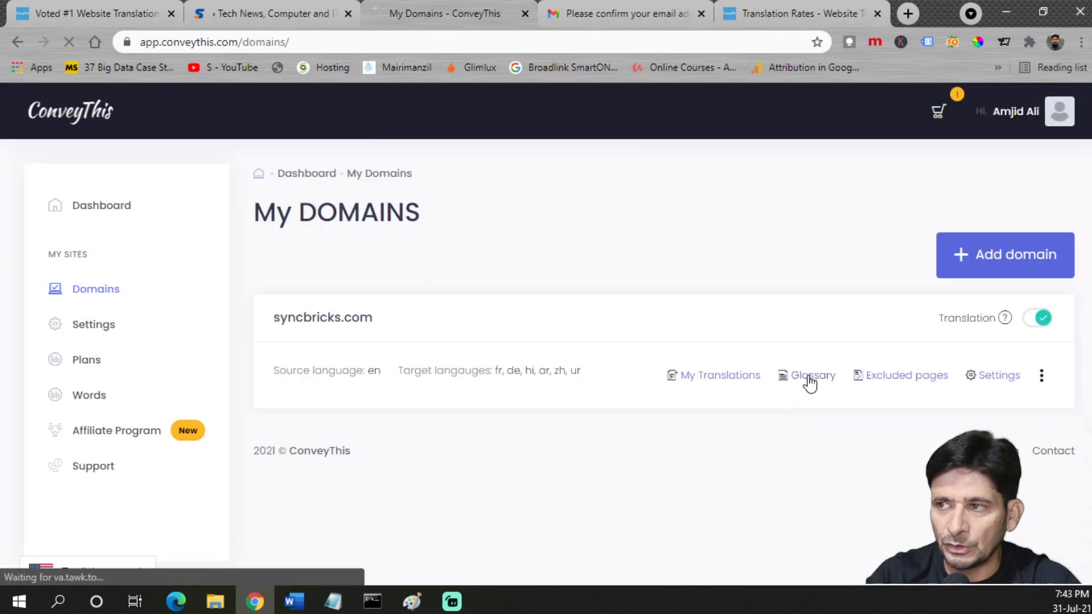
# - Add and save a glossary rule for syncbricks.com that translates "Computer" as "کمپیوتر" in Arabic
pyautogui.click(810, 382)
pyautogui.click(364, 431)
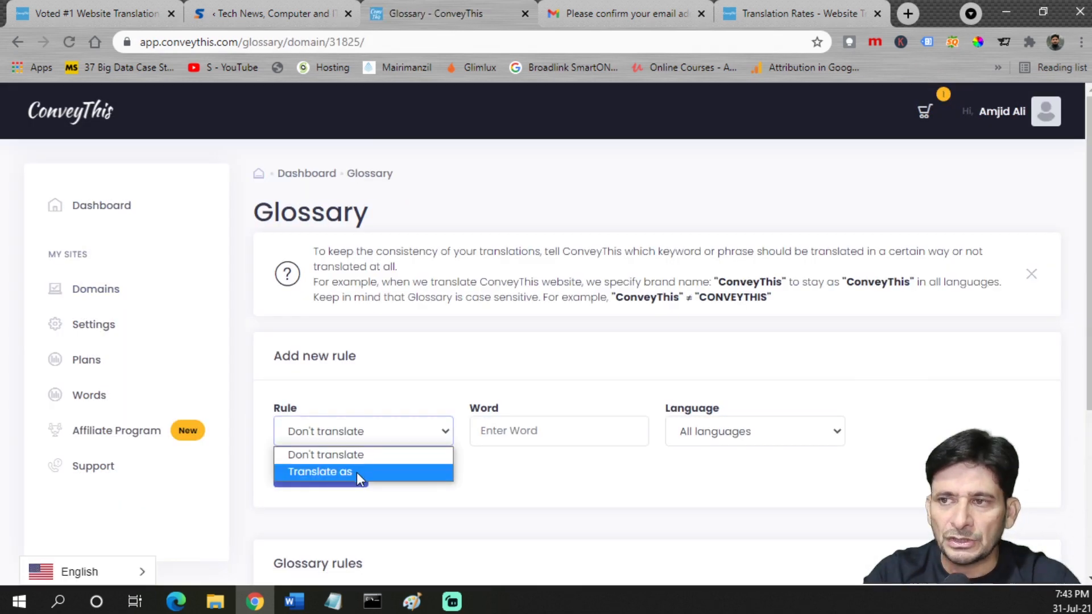
pyautogui.click(357, 474)
pyautogui.click(518, 439)
pyautogui.write('Computer')
pyautogui.press('Tab')
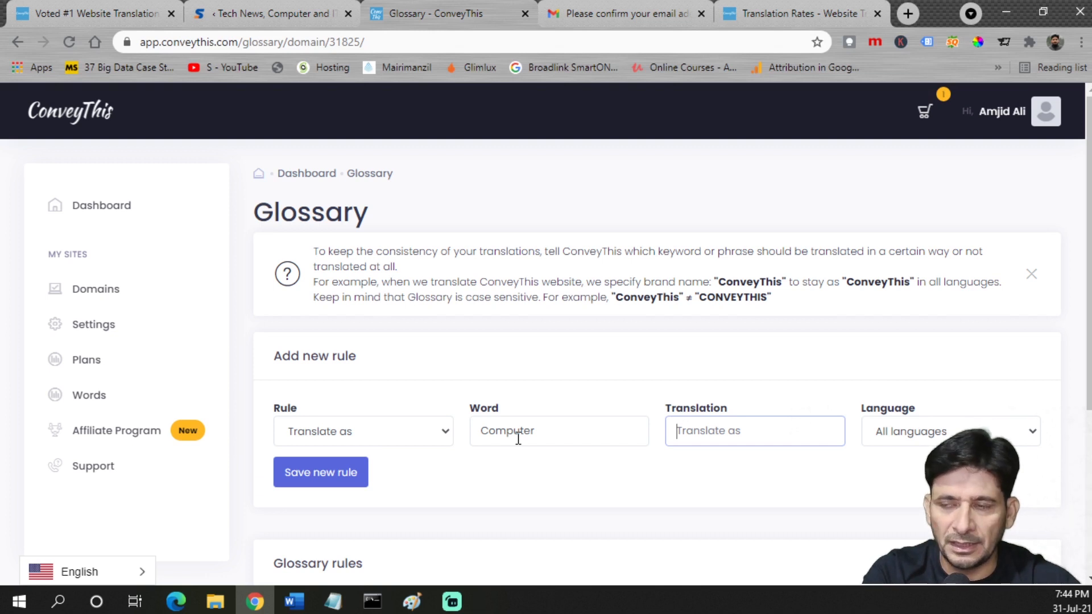
pyautogui.write('کمپیوٹر')
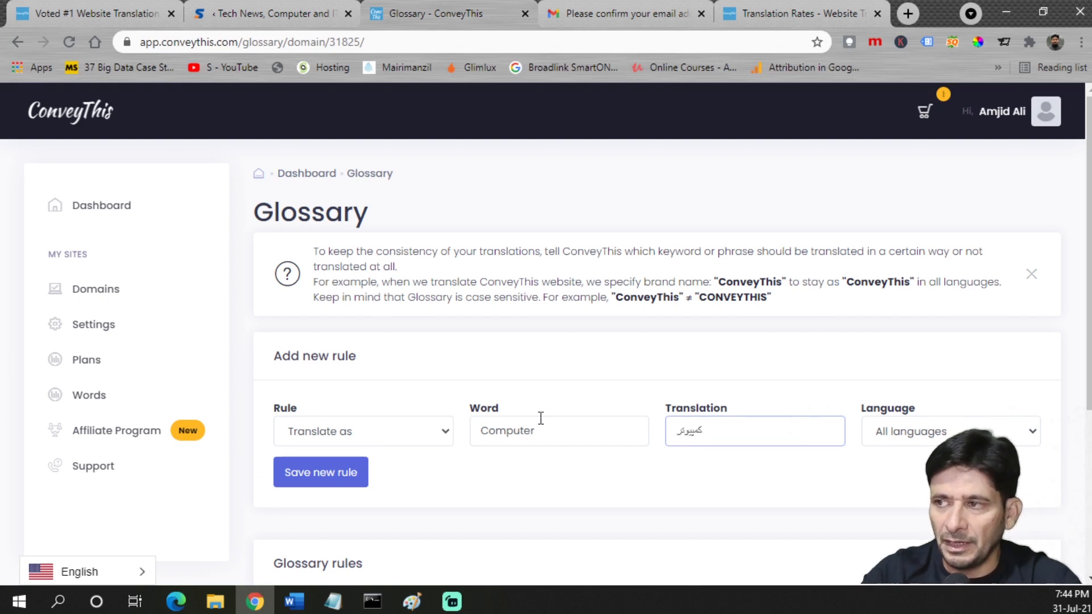
pyautogui.click(950, 431)
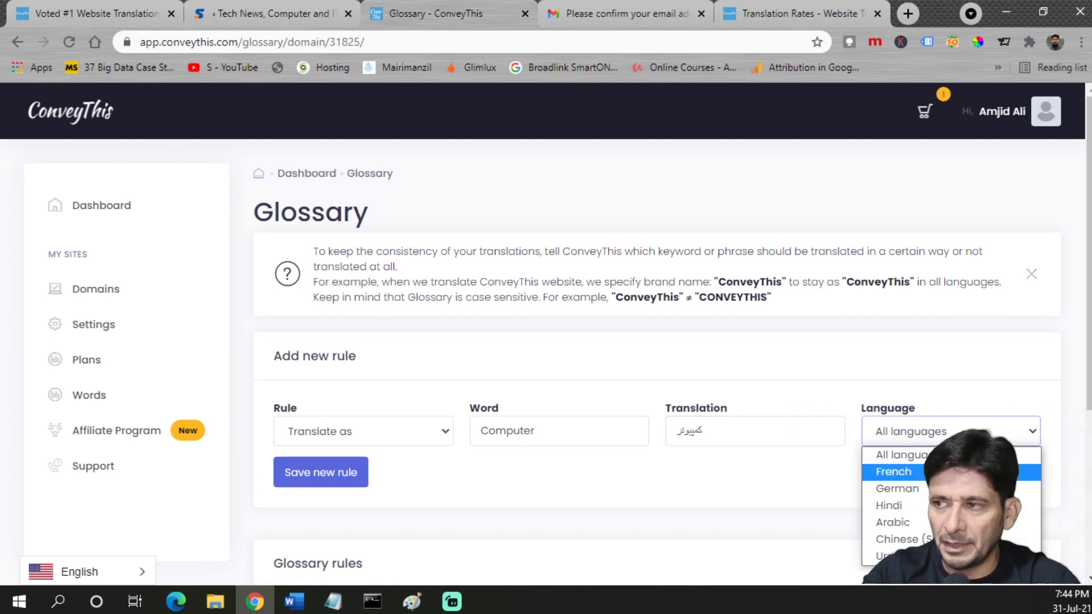
pyautogui.click(913, 520)
pyautogui.click(340, 474)
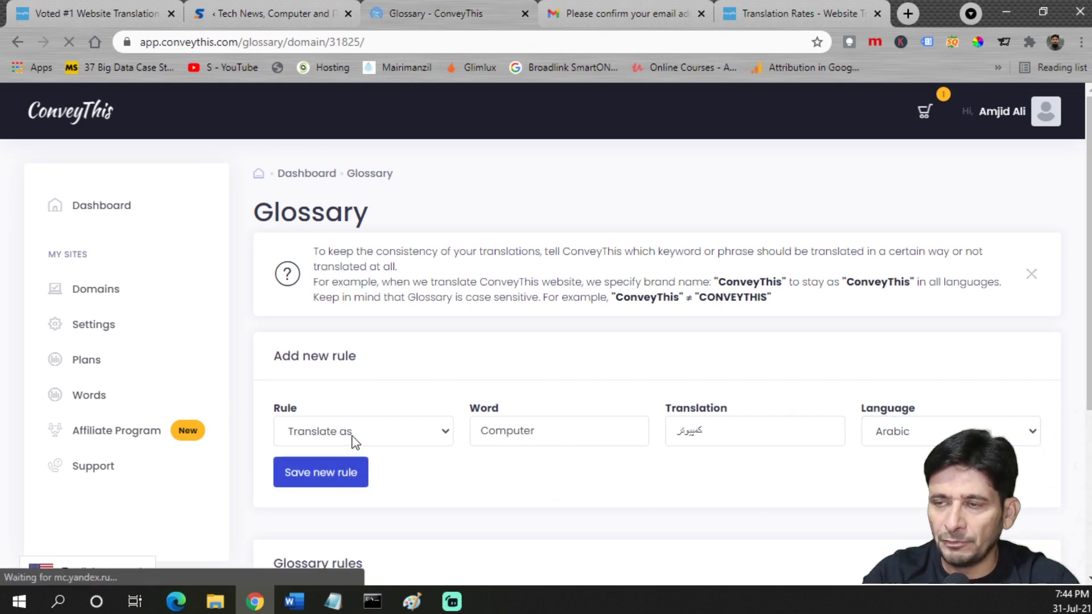
# - Add and save a second glossary rule that translates "Computer" as "کمپیوٹر" in Urdu
pyautogui.click(446, 431)
pyautogui.click(361, 471)
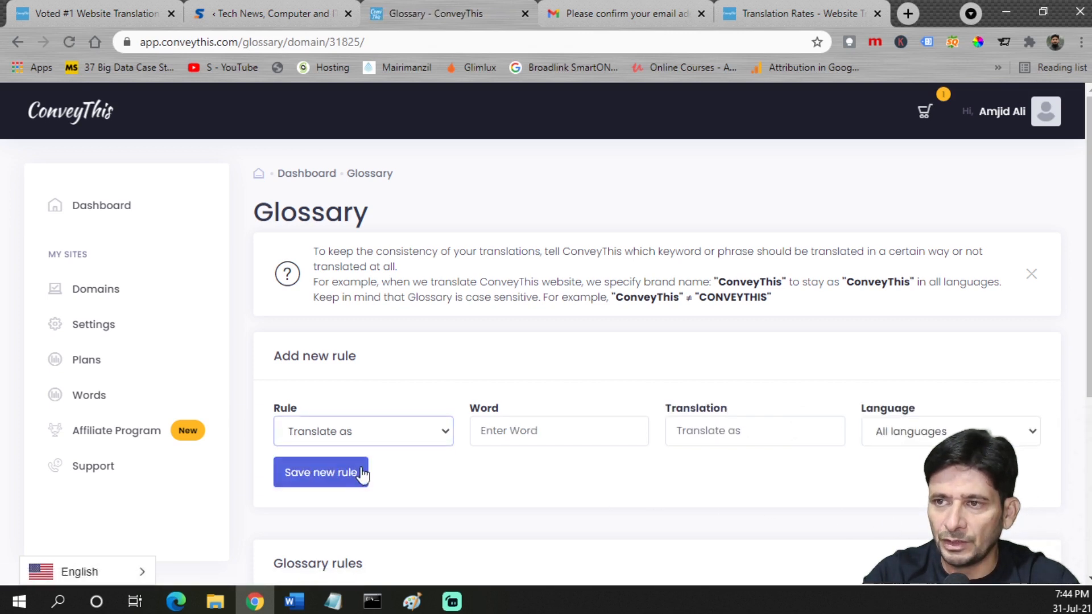
pyautogui.click(498, 437)
pyautogui.click(512, 498)
pyautogui.click(703, 434)
pyautogui.write('کمپیوٹر')
pyautogui.click(947, 431)
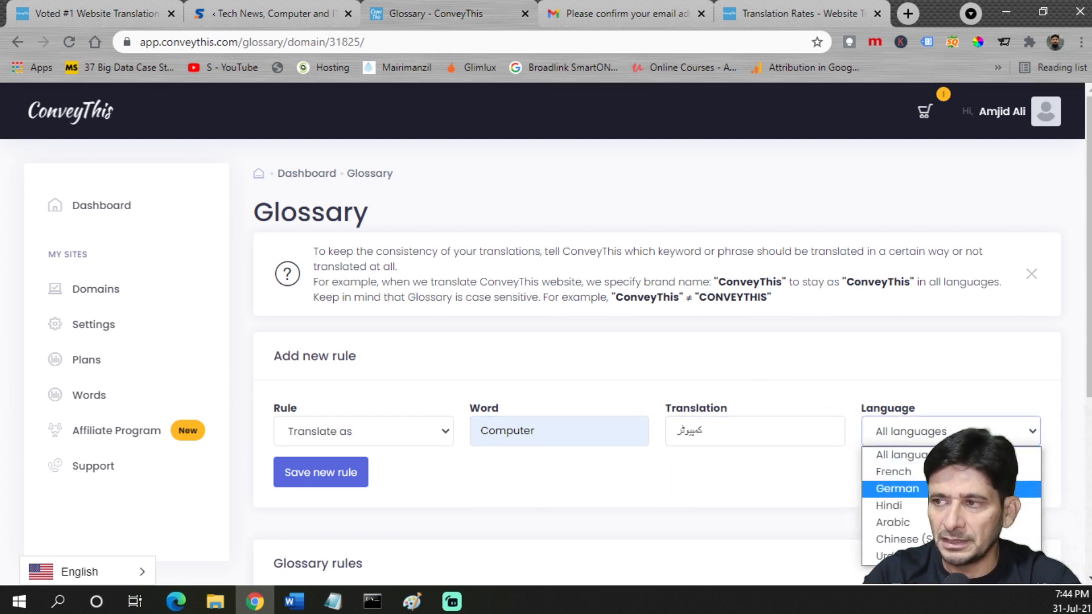
pyautogui.click(887, 556)
pyautogui.click(342, 472)
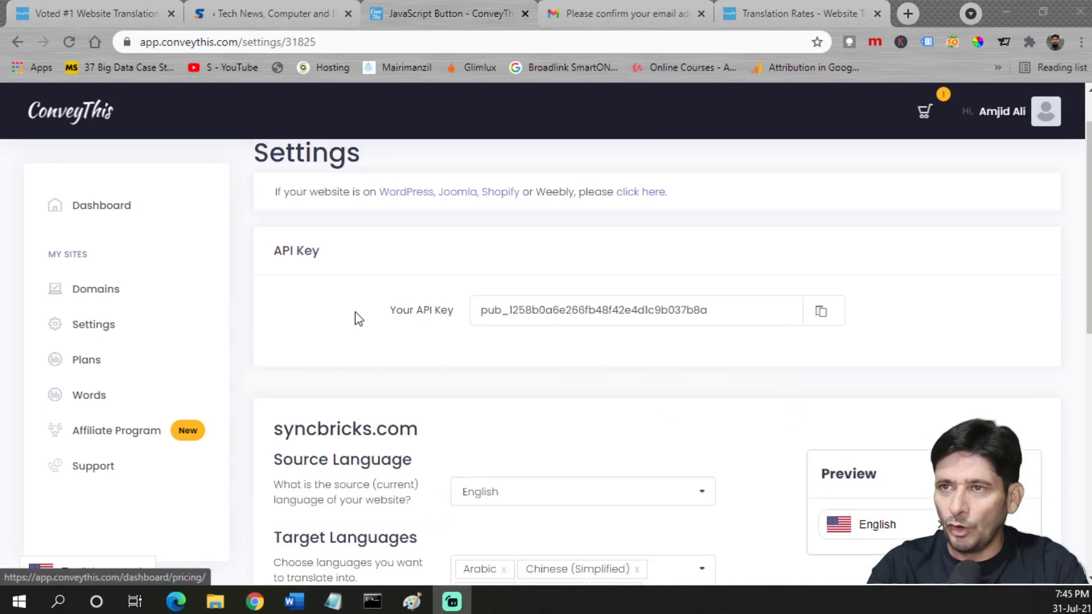
# - On the live syncbricks.com article Cloud Trends 2021, switch the page language to Urdu
pyautogui.click(350, 18)
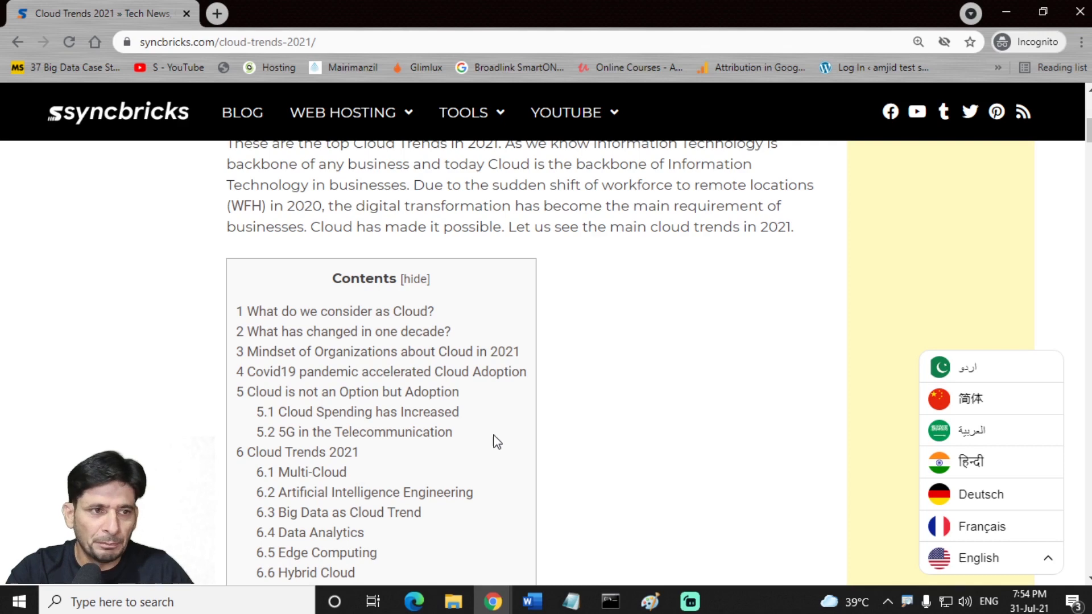
pyautogui.scroll(5, 417, 360)
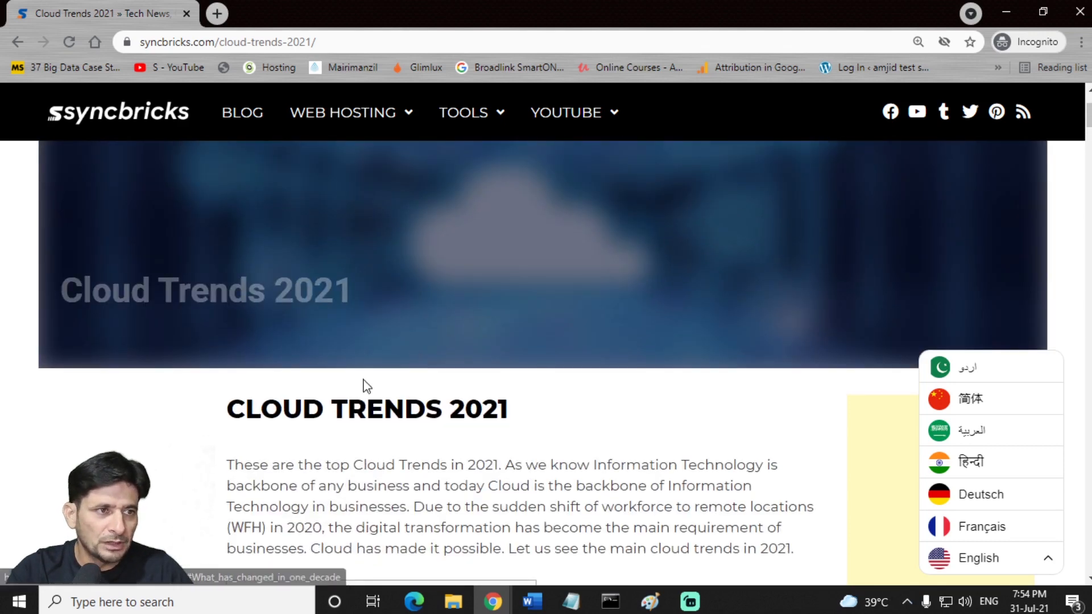
pyautogui.scroll(-3, 391, 421)
pyautogui.scroll(3, 388, 418)
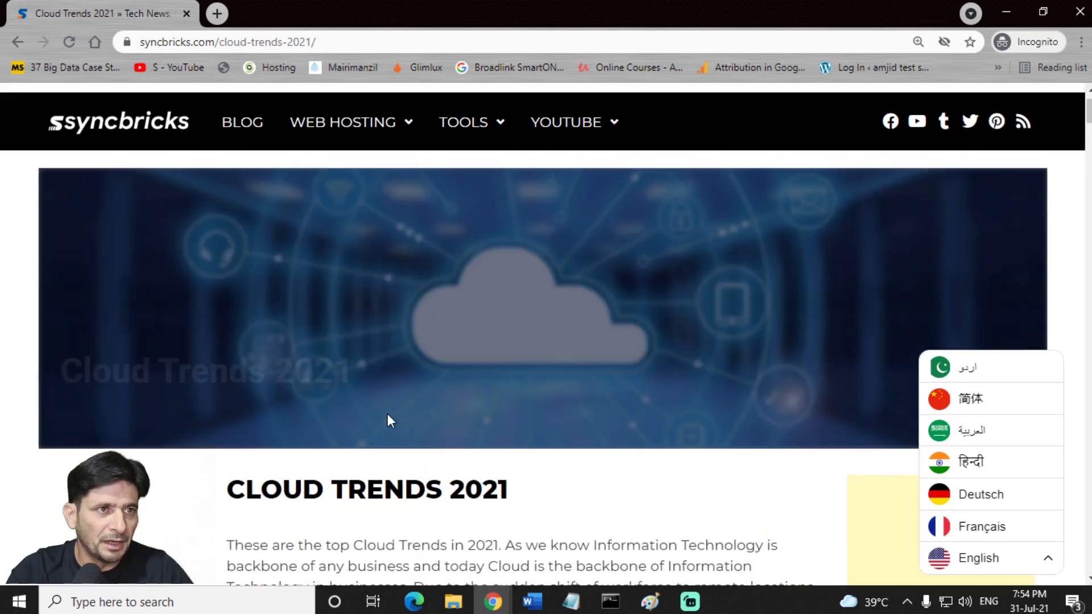
pyautogui.scroll(-3, 387, 419)
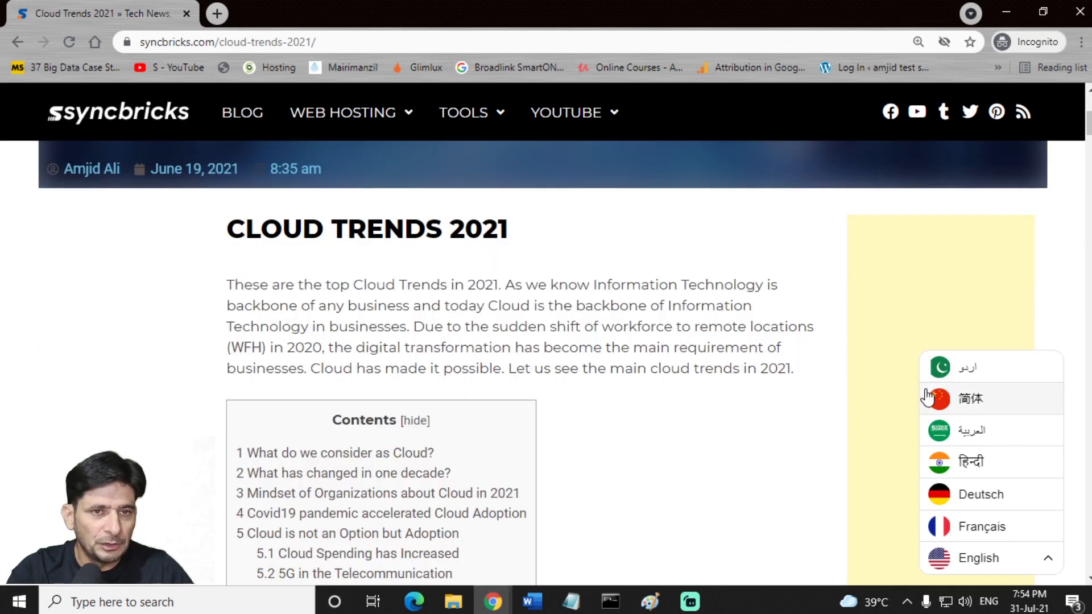
pyautogui.click(965, 375)
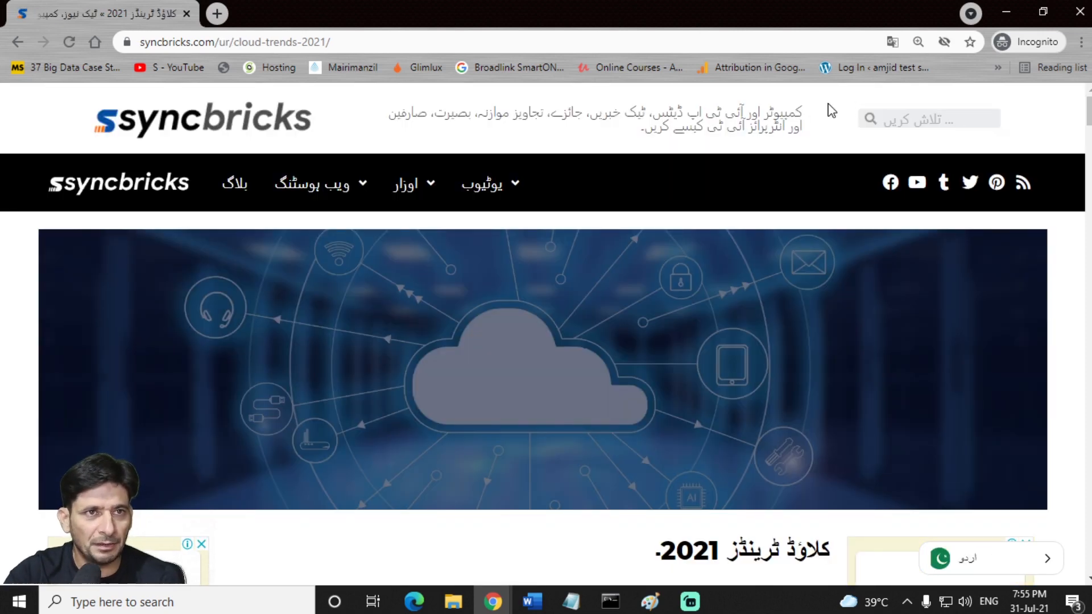
# - Examine the translated menus, headings and body text of the Cloud Trends 2021 article in Urdu and in Arabic
pyautogui.moveTo(409, 185)
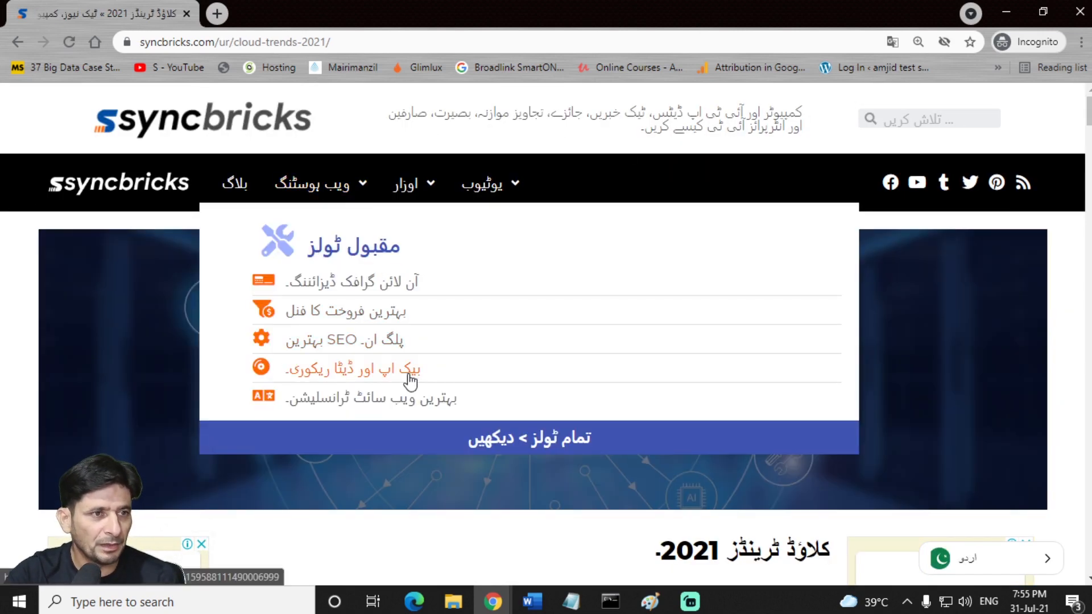
pyautogui.scroll(-4, 803, 375)
pyautogui.scroll(-5, 804, 380)
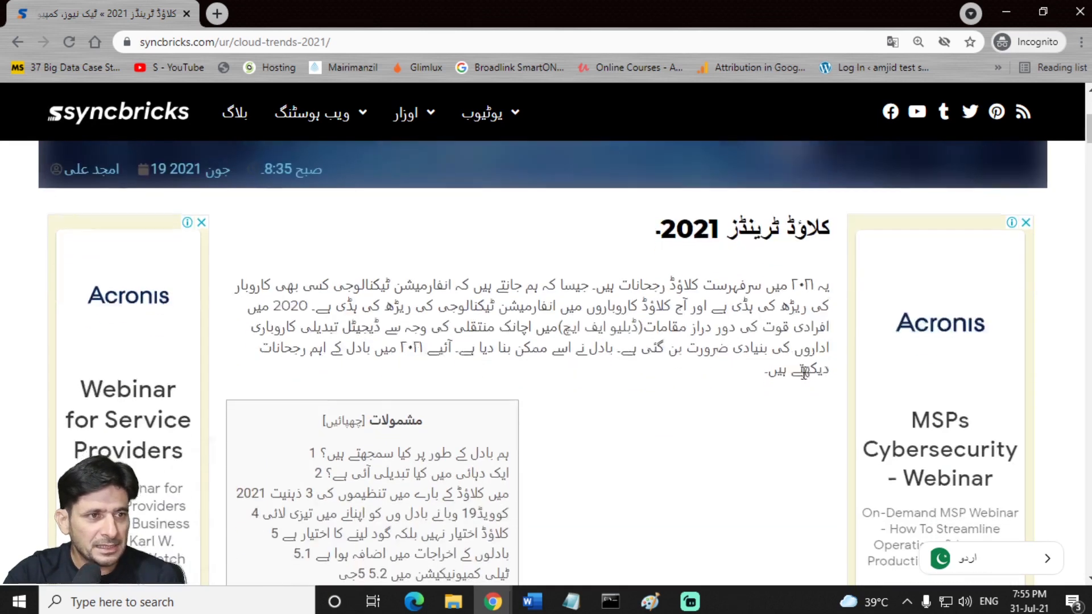
pyautogui.scroll(-10, 803, 381)
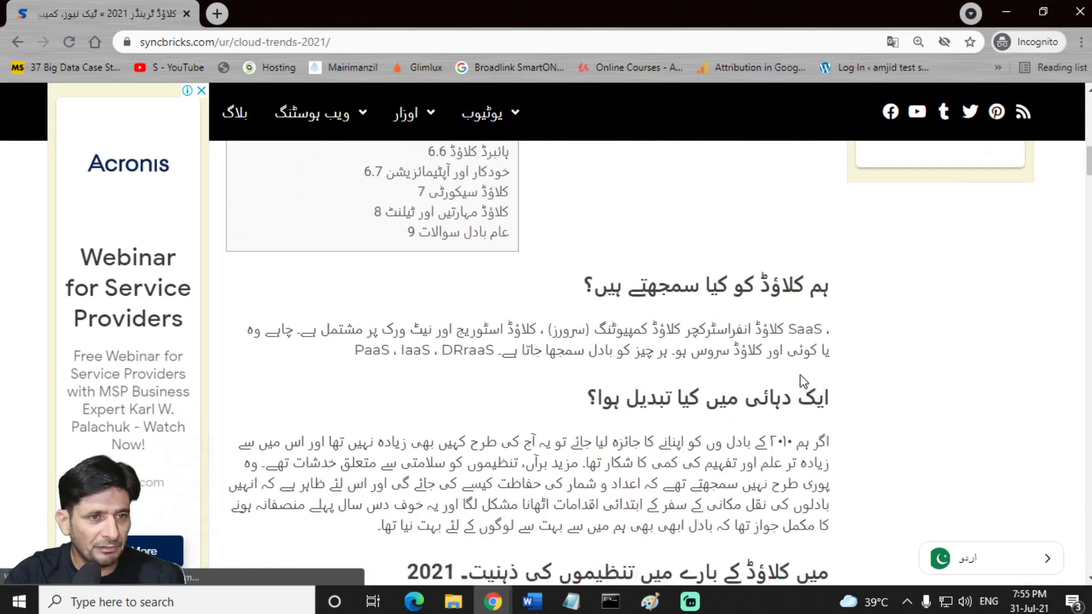
pyautogui.scroll(-4, 803, 380)
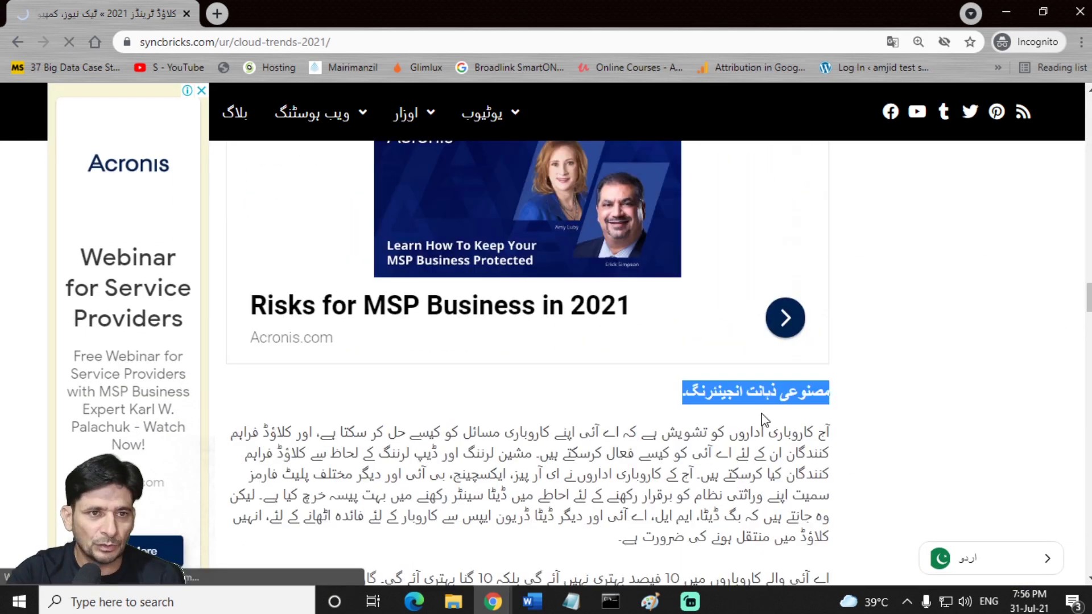
pyautogui.scroll(-3, 755, 420)
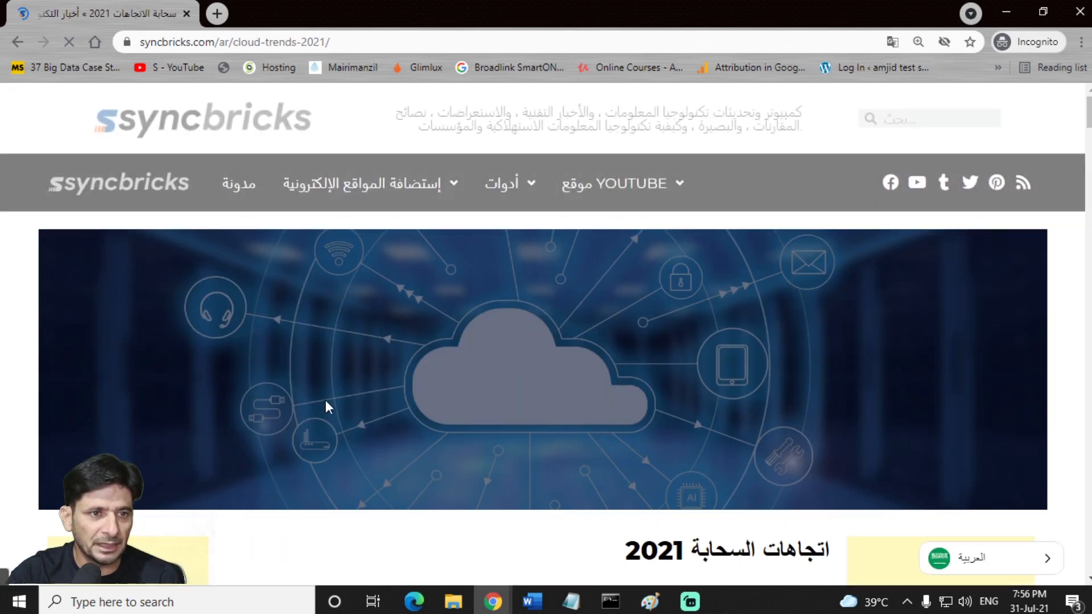
pyautogui.scroll(-3, 503, 414)
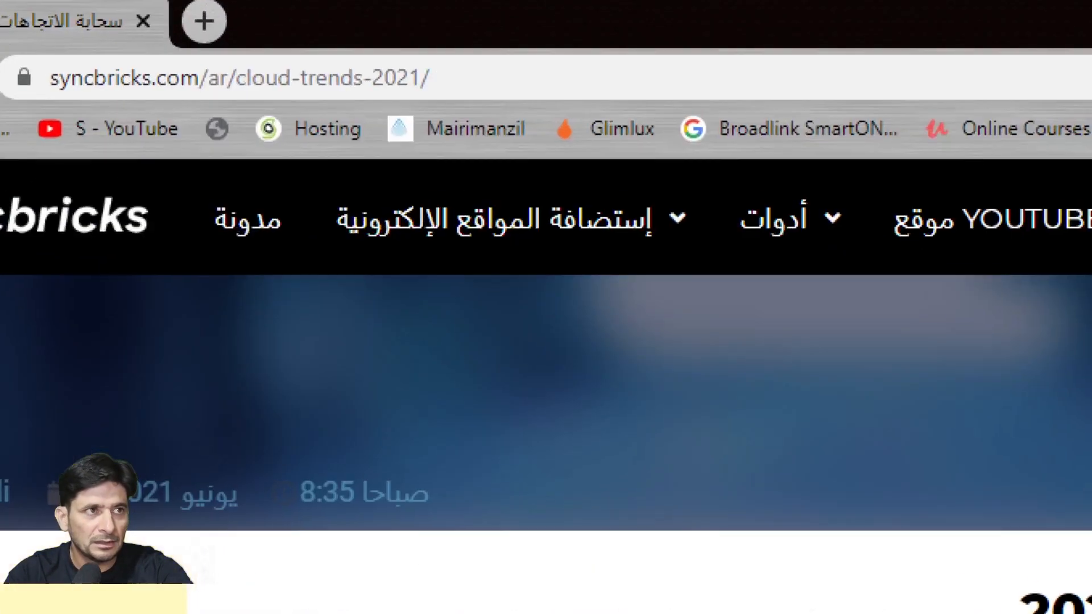
# - Examine the Arabic version of the Cloud Trends 2021 article, including its URL, introduction, table of contents and body text
pyautogui.moveTo(210, 29)
pyautogui.mouseDown()
pyautogui.moveTo(223, 52)
pyautogui.moveTo(242, 52)
pyautogui.mouseUp()
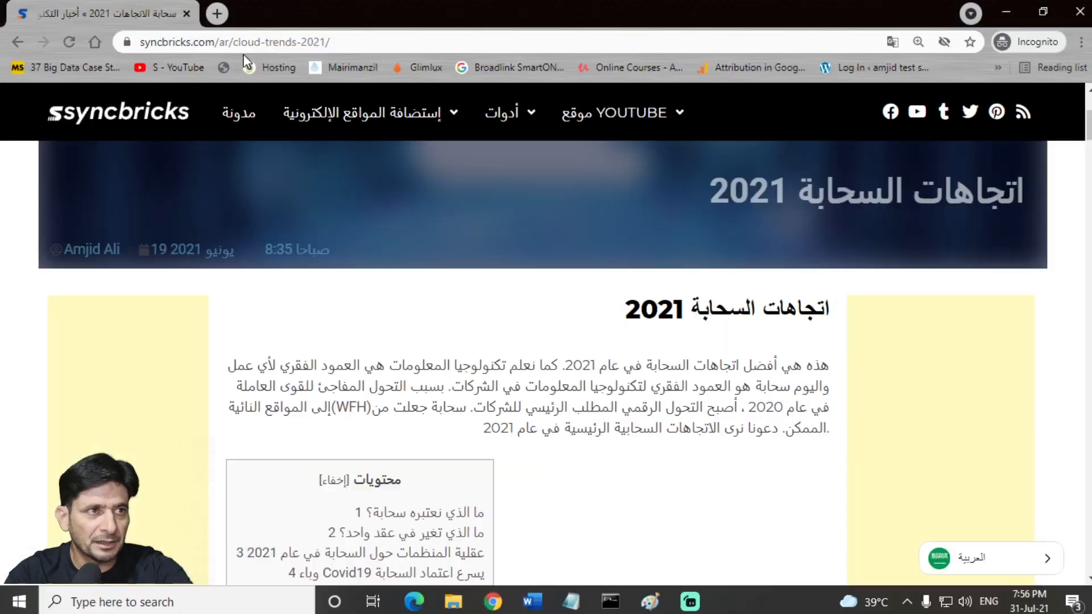
pyautogui.moveTo(498, 220)
pyautogui.scroll(-1, 670, 458)
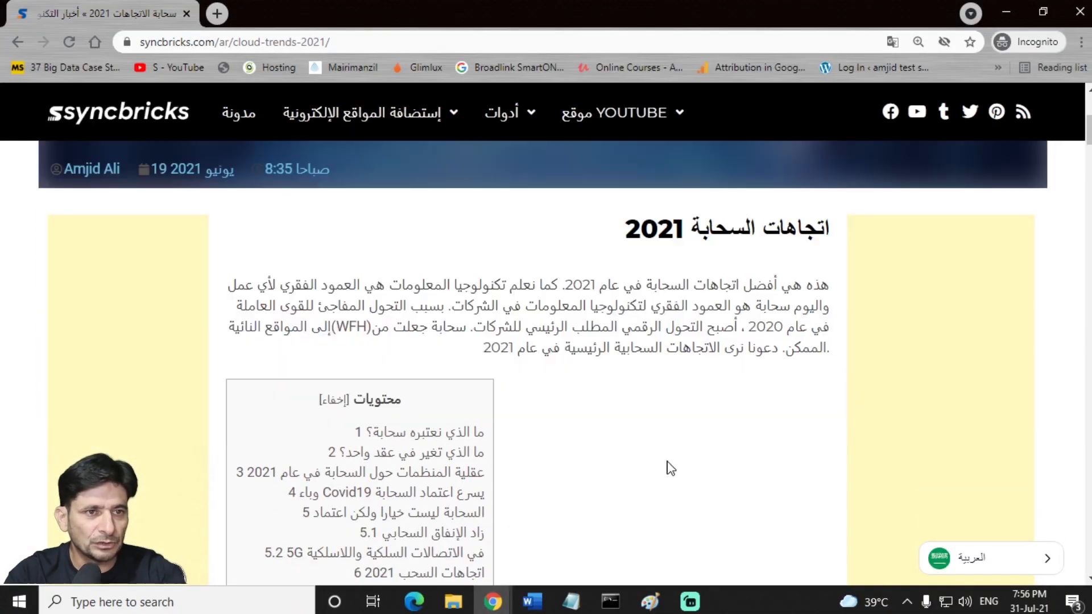
pyautogui.moveTo(824, 285); pyautogui.dragTo(710, 402)
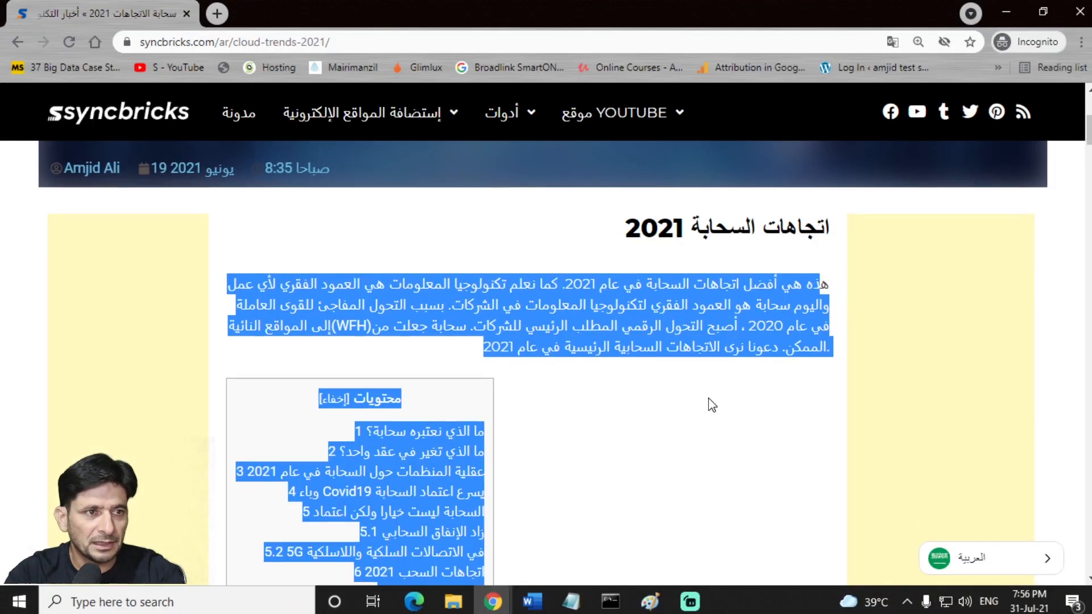
pyautogui.scroll(-6, 709, 402)
pyautogui.click(714, 426)
pyautogui.scroll(-2, 715, 426)
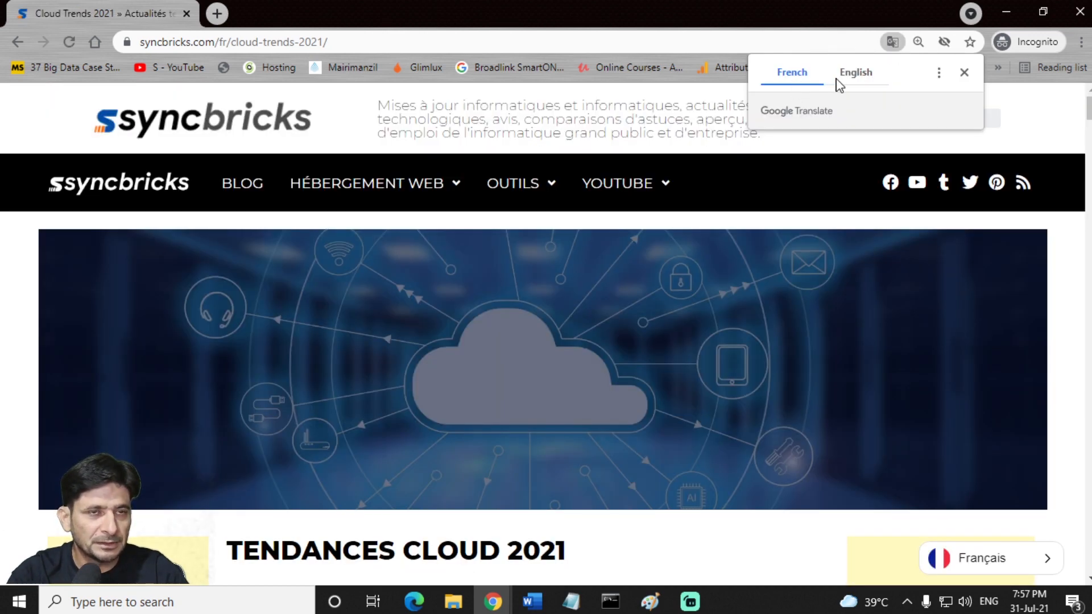
# - Dismiss the browser's translation prompt and review the French Cloud Trends 2021 article, including its menus, table of contents, body text and URL
pyautogui.click(522, 122)
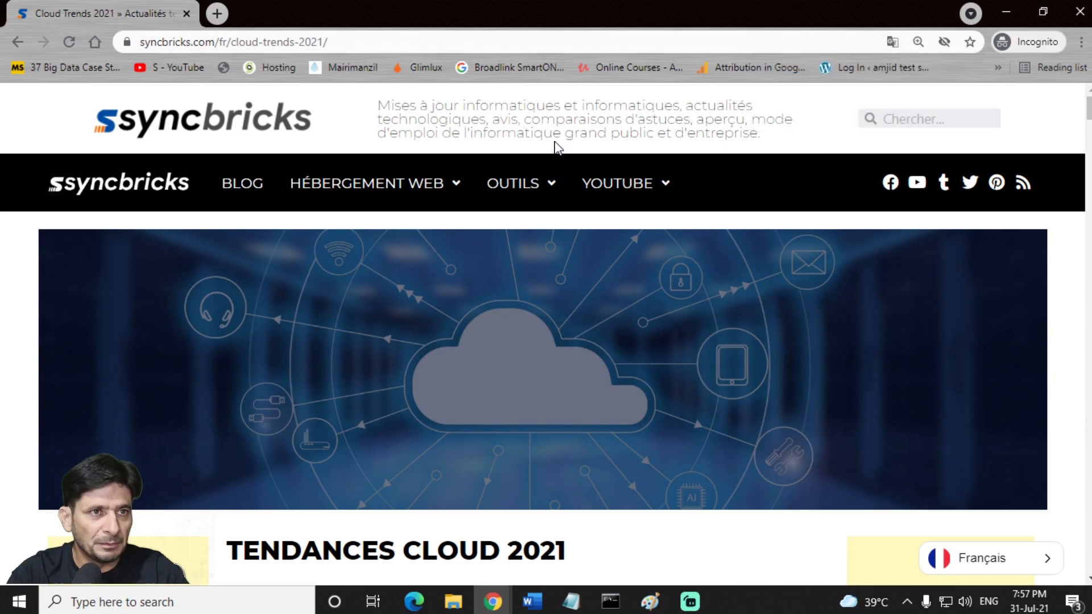
pyautogui.scroll(-5, 567, 424)
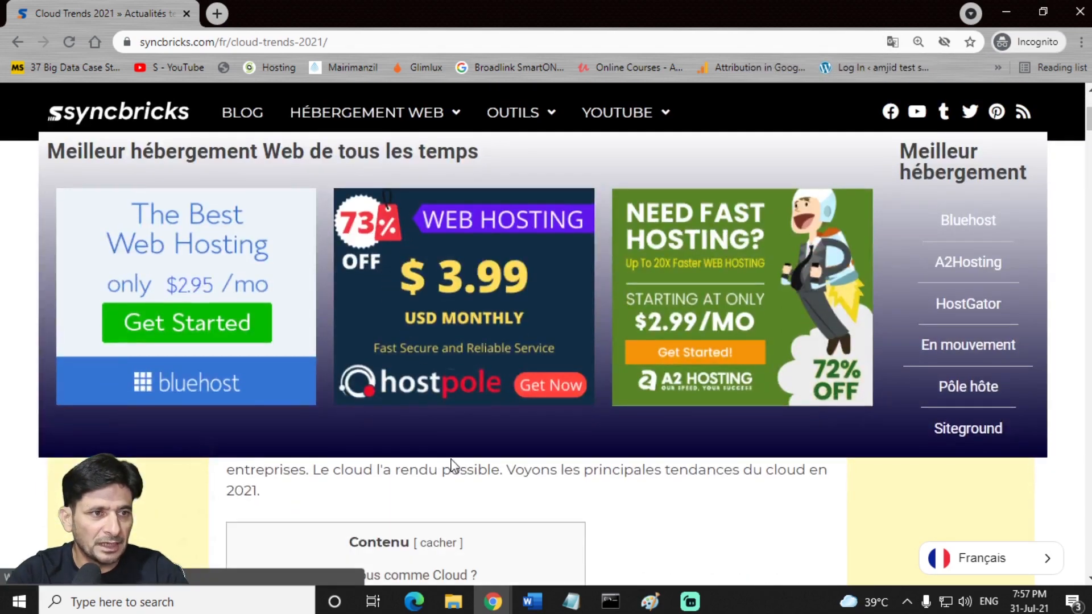
pyautogui.scroll(-10, 567, 424)
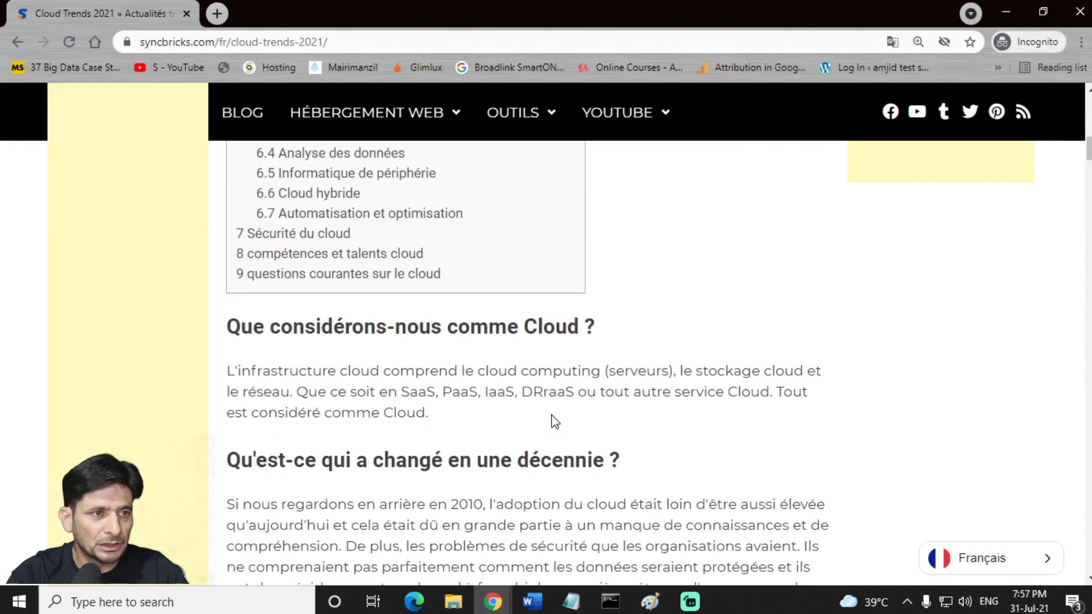
pyautogui.moveTo(227, 372); pyautogui.dragTo(500, 455)
pyautogui.scroll(-7, 495, 432)
pyautogui.scroll(-4, 500, 437)
pyautogui.scroll(20, 489, 364)
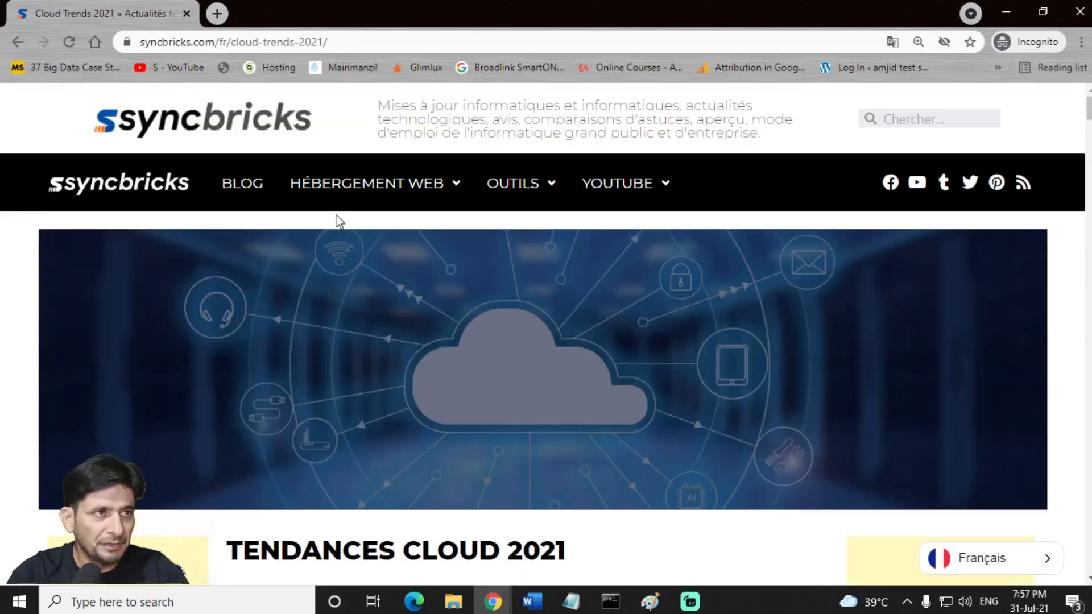
pyautogui.moveTo(315, 171)
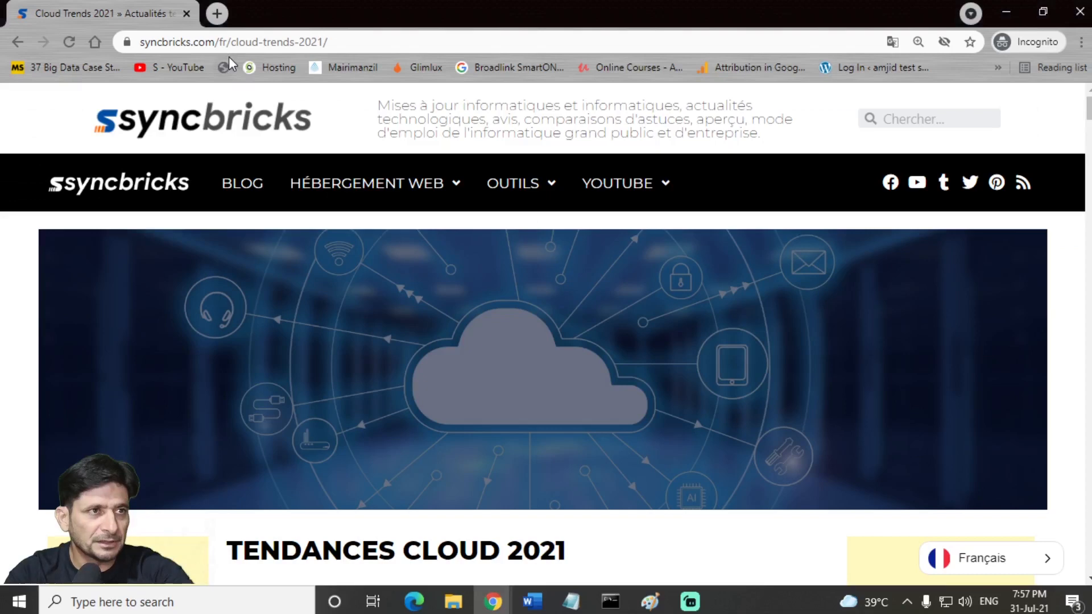
# - Return the article to English and open the Best Website Translation link from the site's popular tools
pyautogui.click(982, 558)
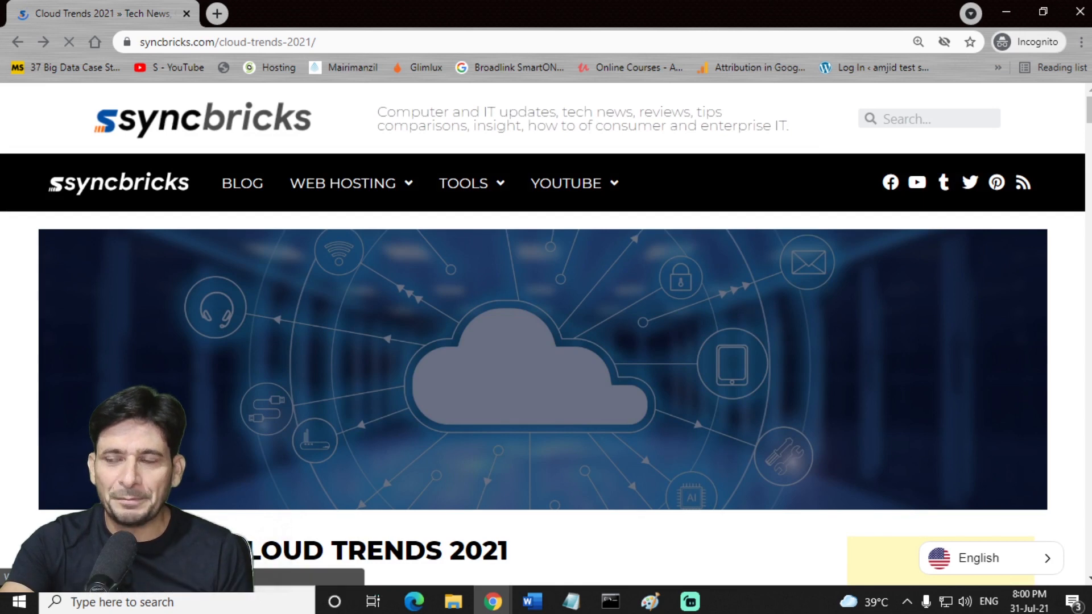
pyautogui.click(489, 188)
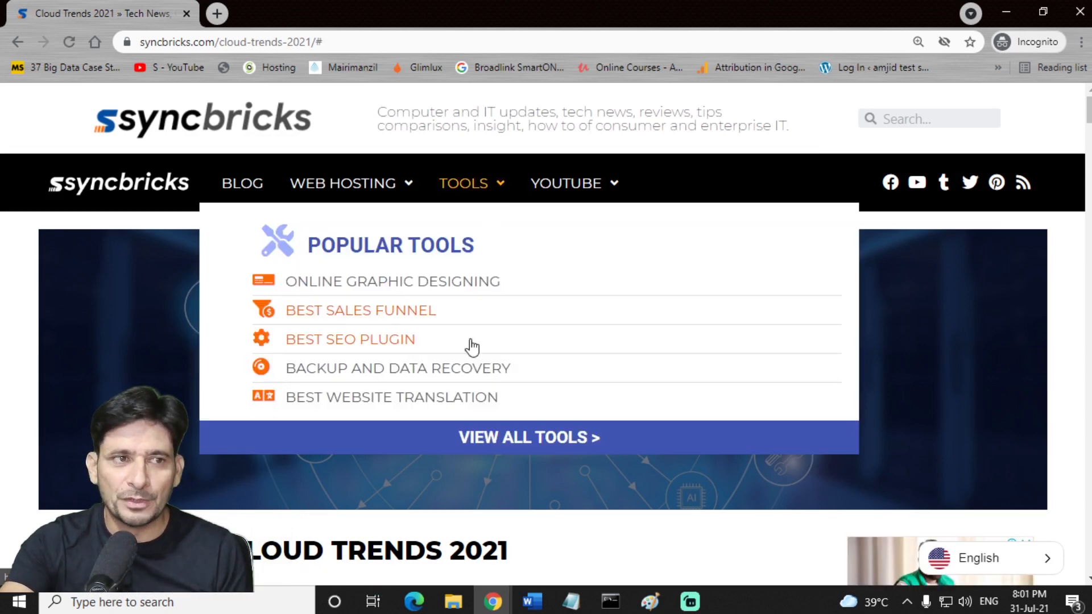
pyautogui.click(356, 407)
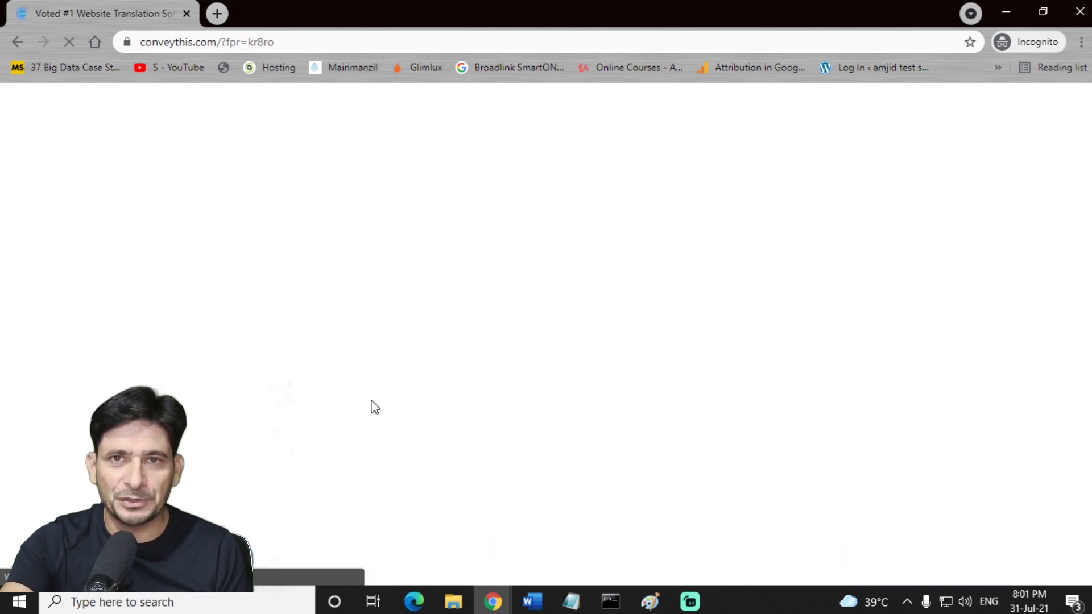